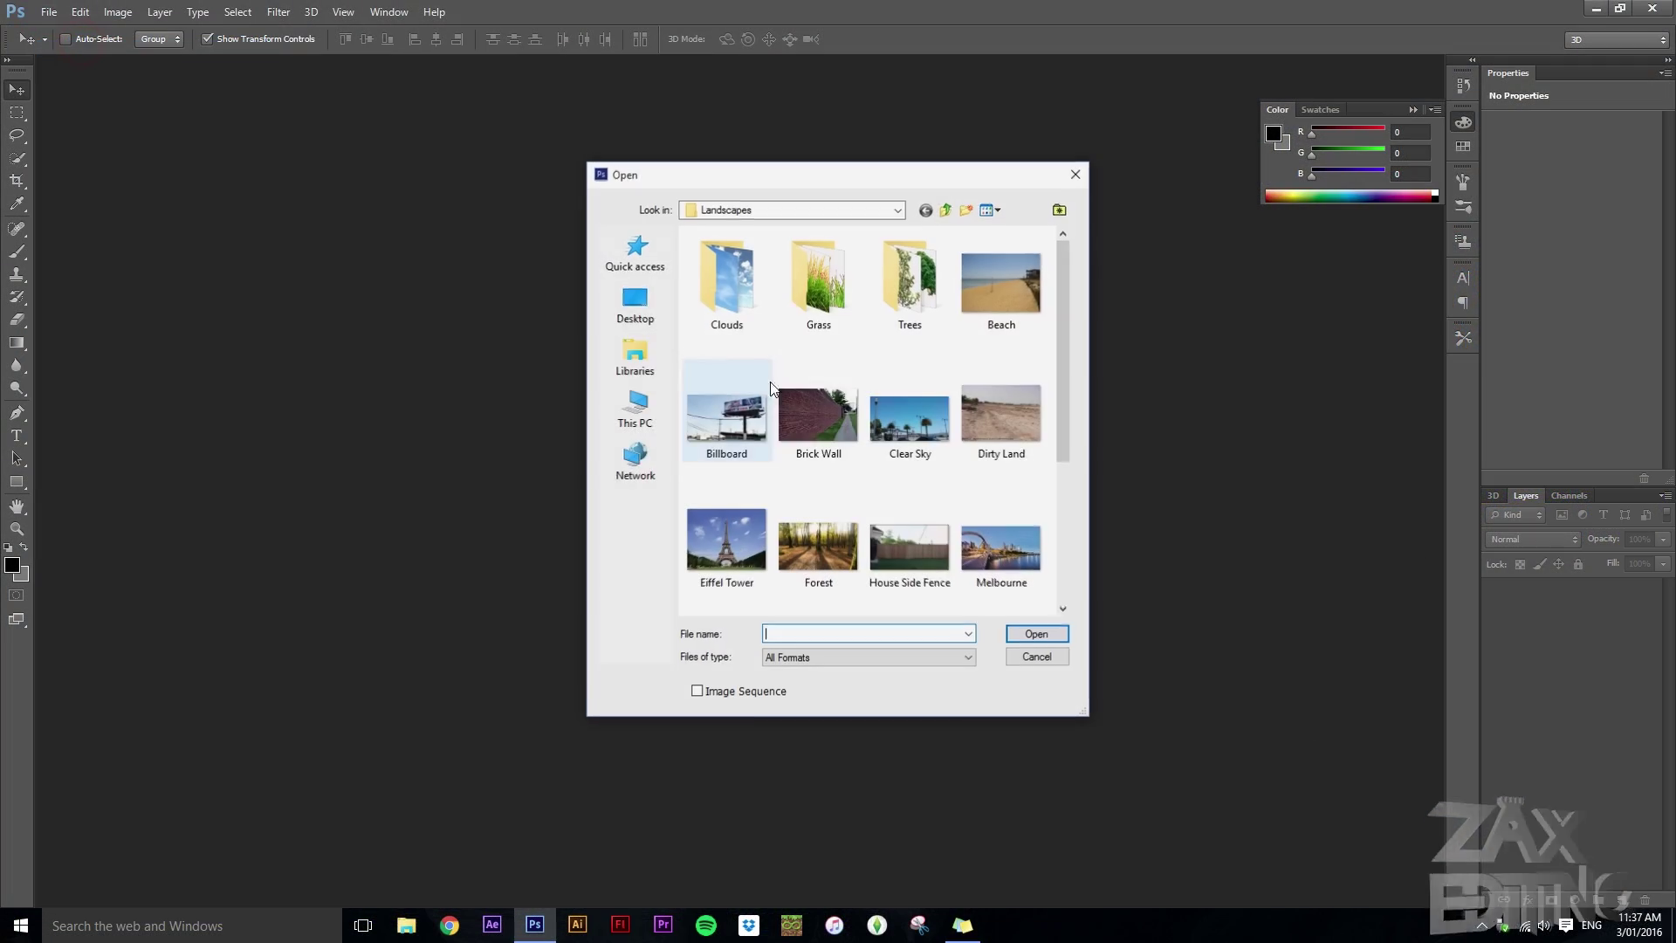
- Open Billboard.jpg from the Landscapes folder
{"action": "double_click", "coordinate": [726, 410]}
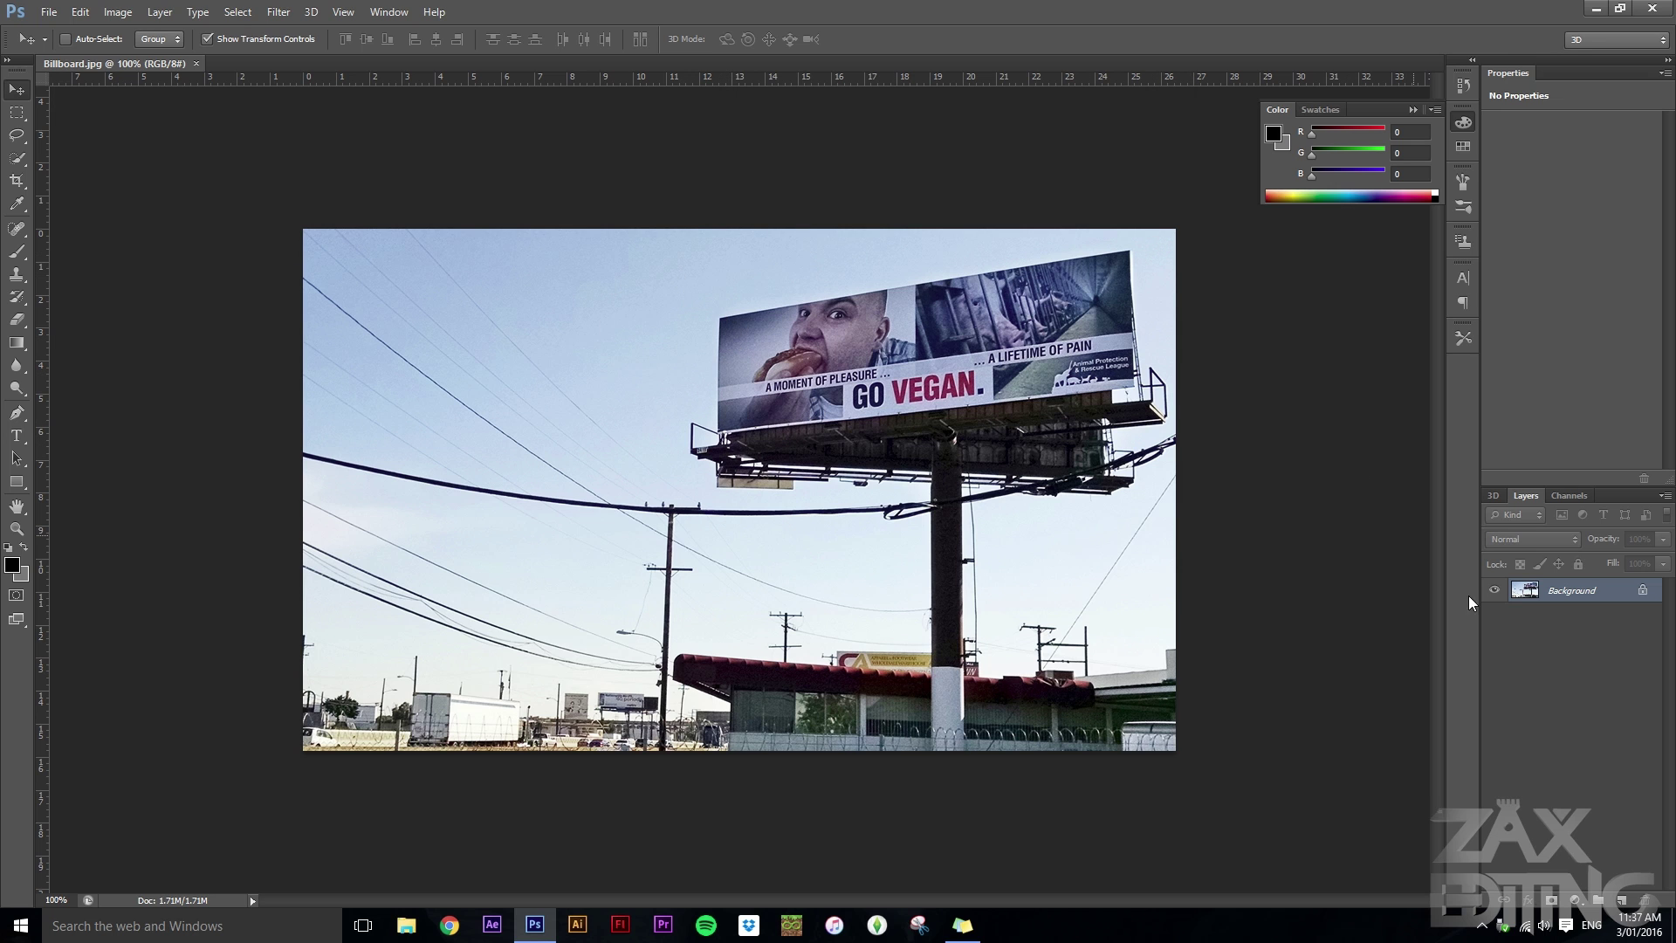
- Convert the Background to Layer 0 and add an empty Layer 1 above it
{"action": "right_click", "coordinate": [1547, 594]}
{"action": "left_click", "coordinate": [1546, 602]}
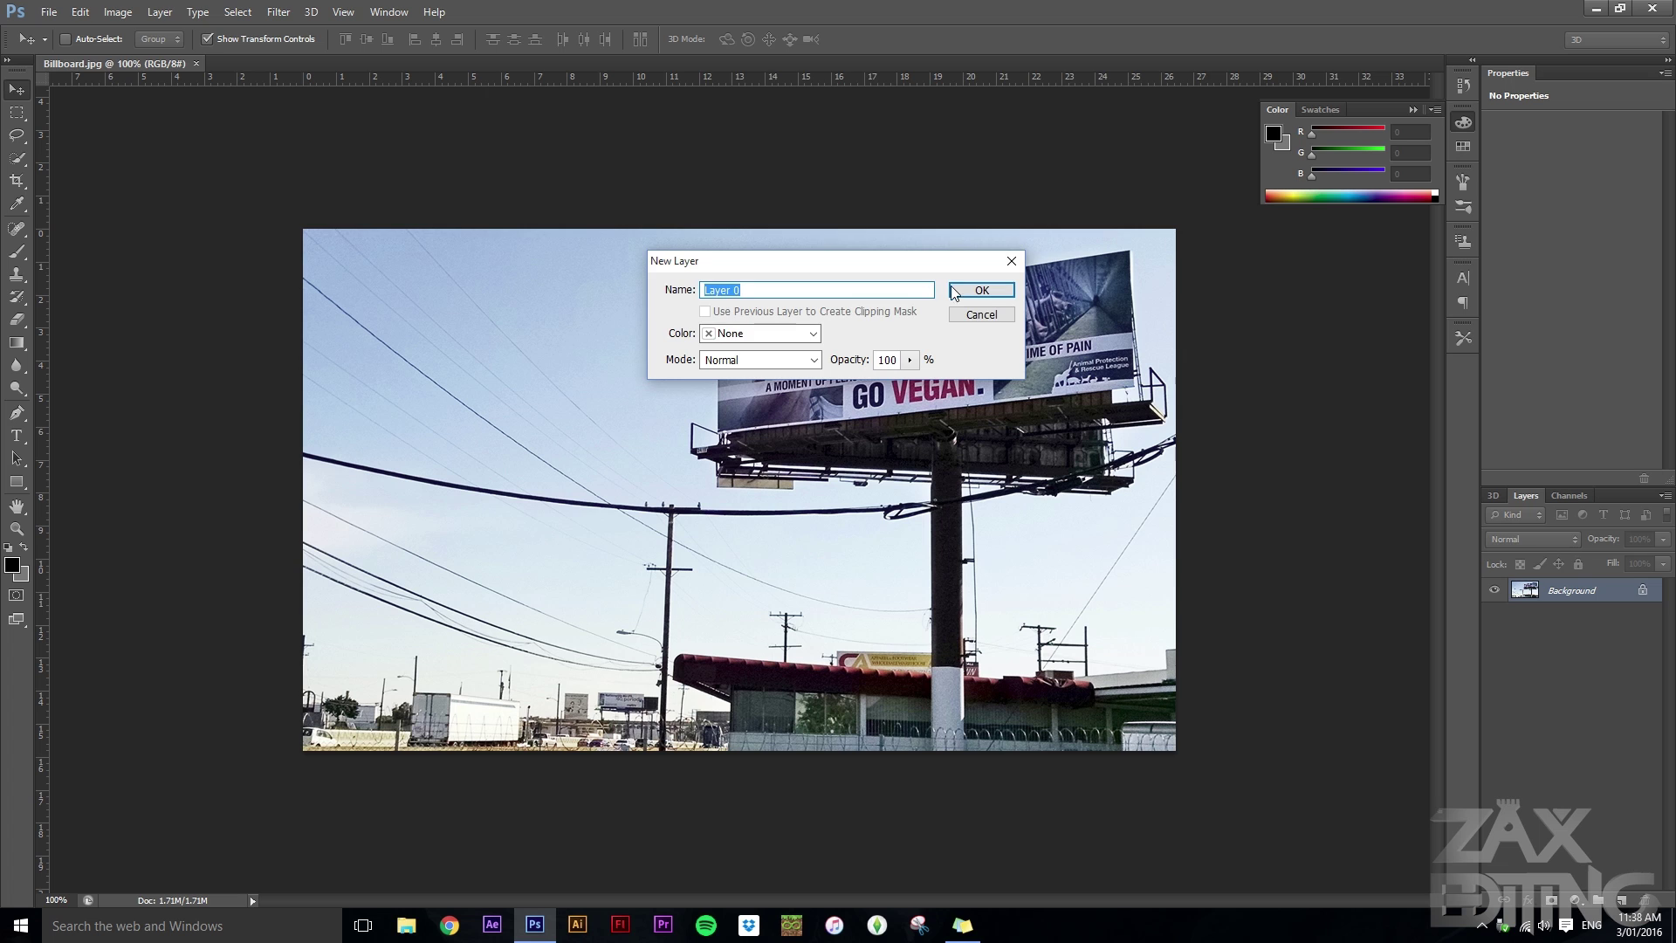
{"action": "left_click", "coordinate": [954, 292]}
{"action": "left_click", "coordinate": [1621, 900]}
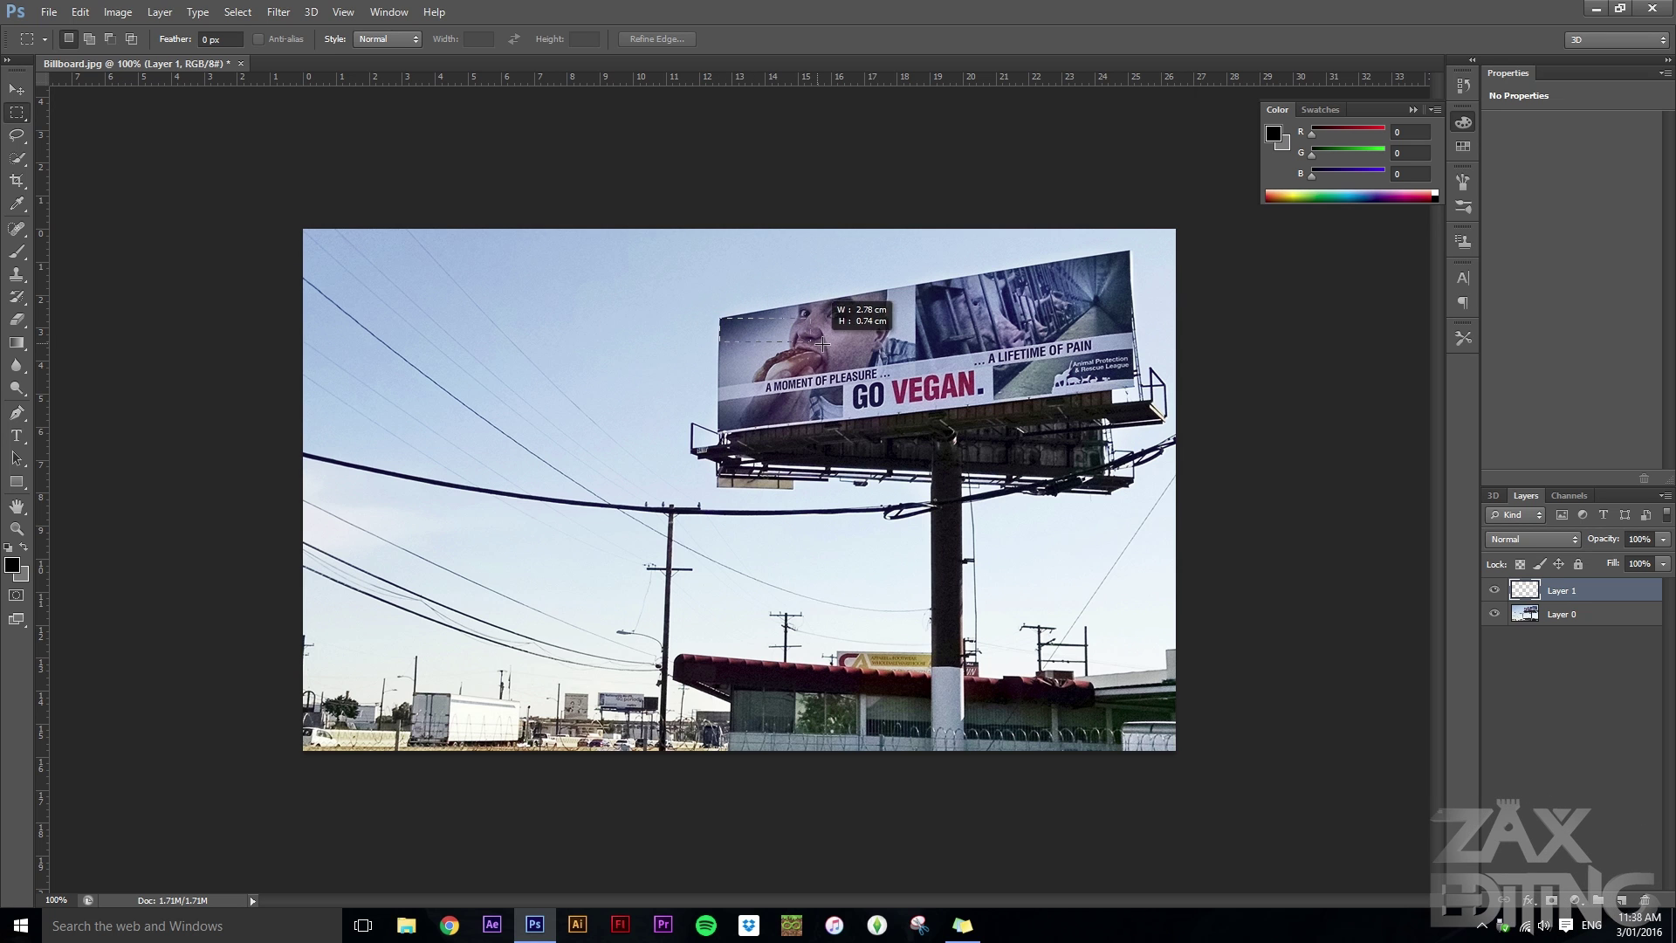
- Draw a rectangular marquee selection over the billboard's sign area
{"action": "left_click_drag", "start_coordinate": [1075, 394], "coordinate": [730, 429]}
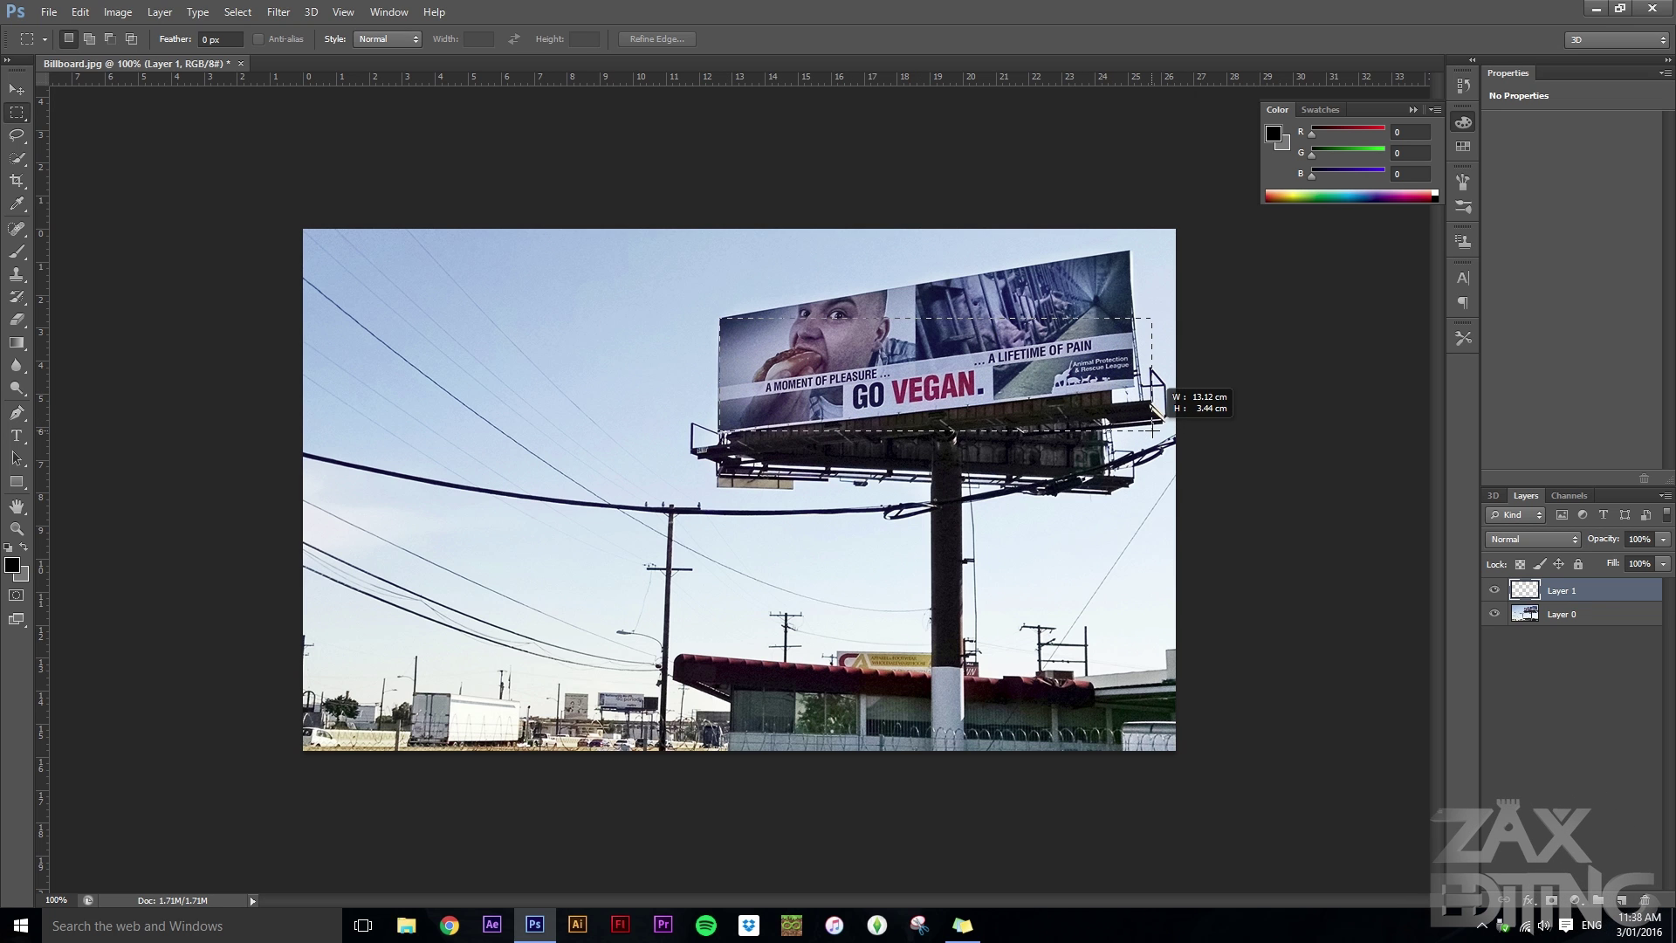
{"action": "left_click_drag", "start_coordinate": [1160, 428], "coordinate": [1129, 428]}
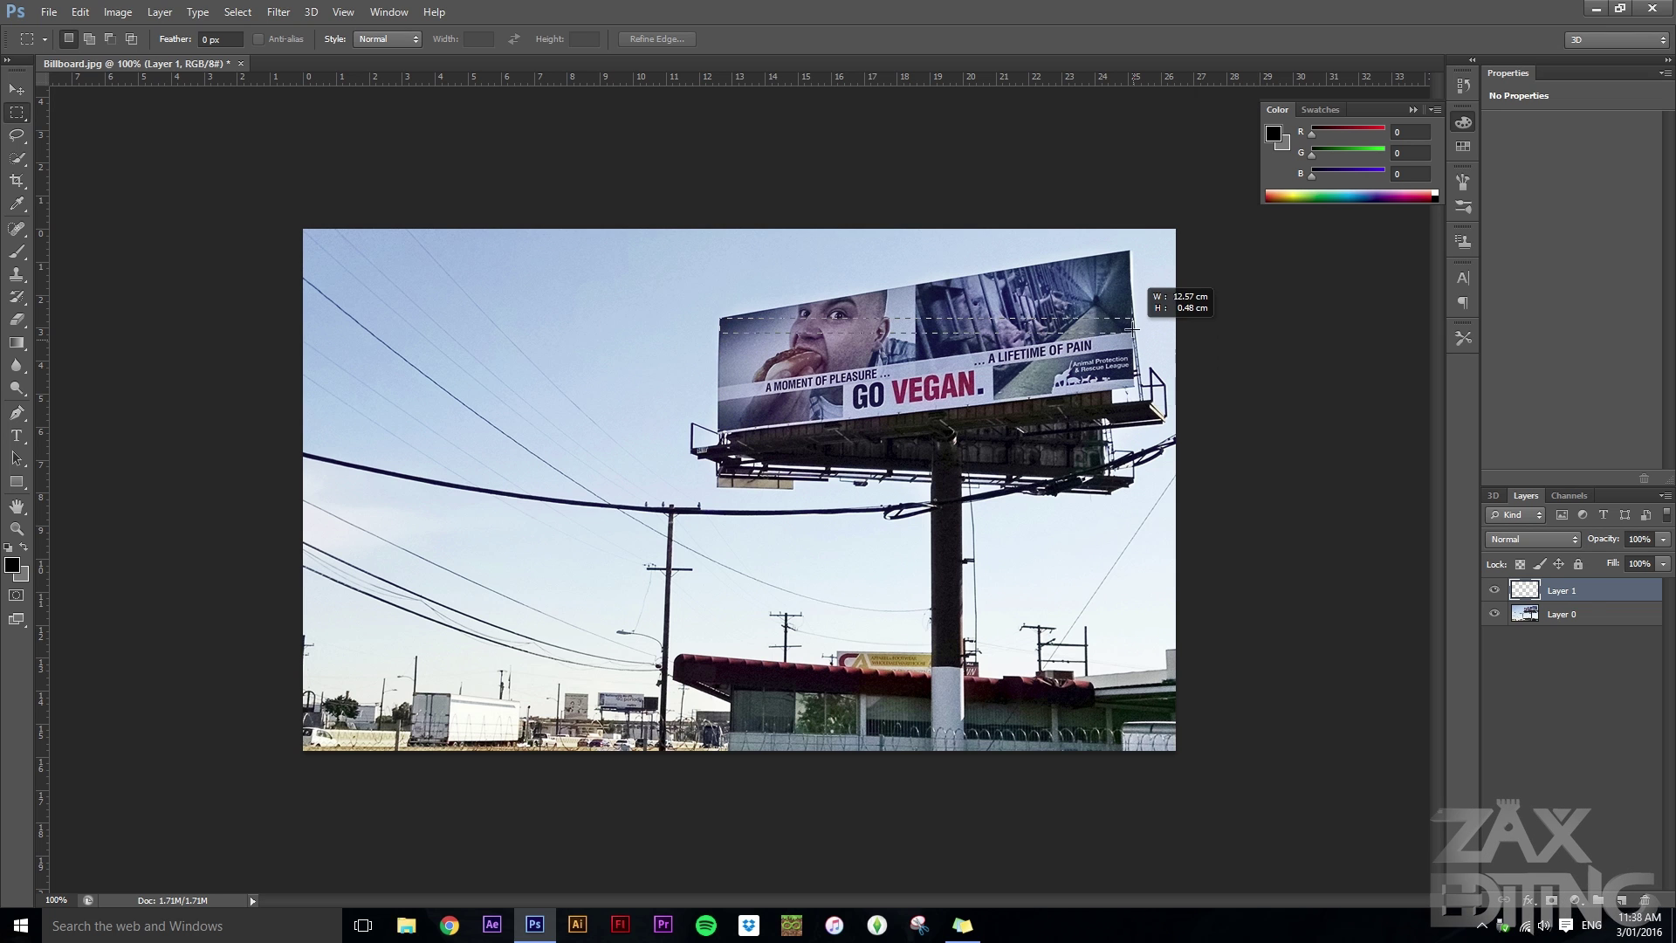
{"action": "left_click_drag", "start_coordinate": [1128, 253], "coordinate": [1125, 434]}
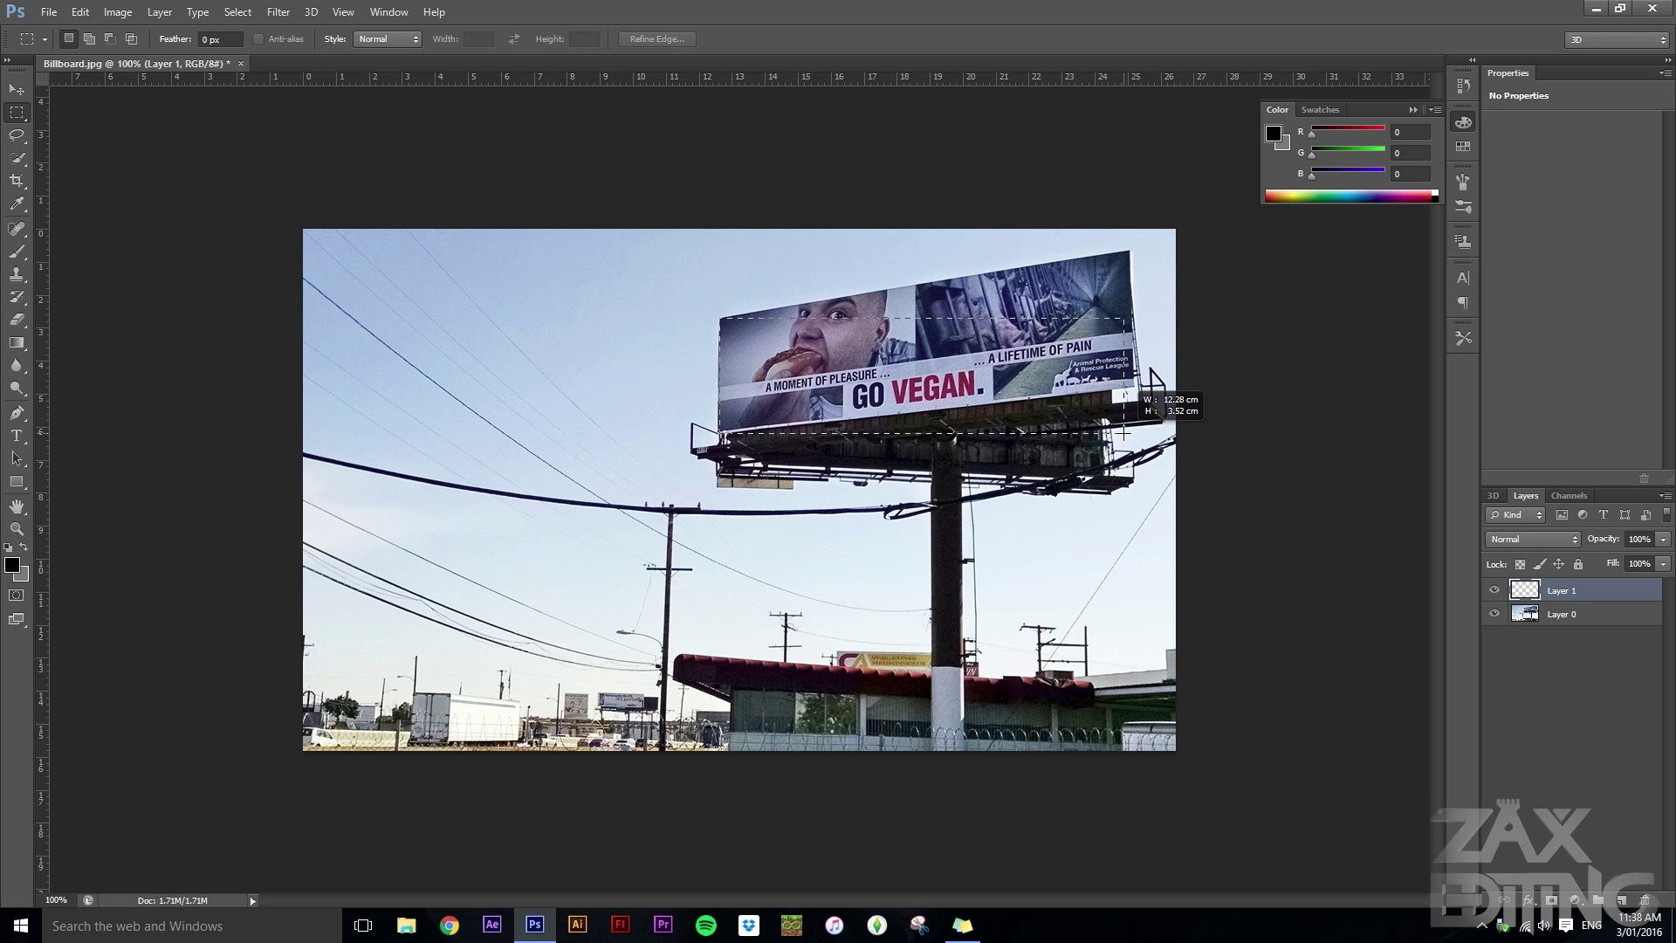
{"action": "left_click_drag", "start_coordinate": [1123, 430], "coordinate": [1125, 431]}
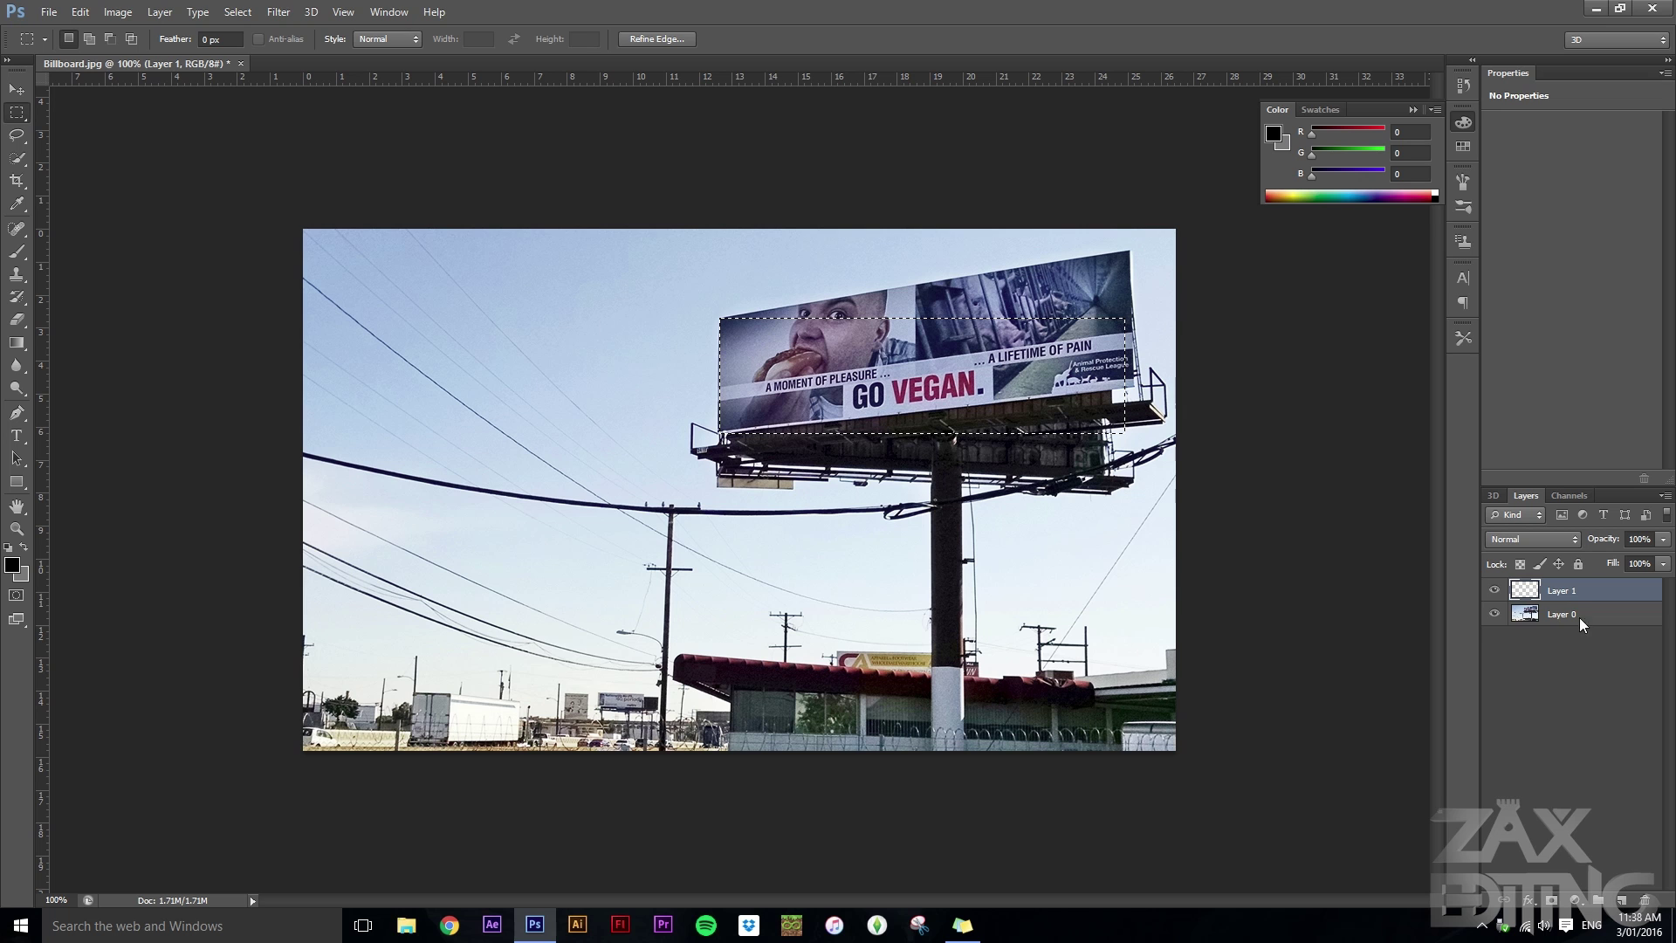
- Set the foreground colour to white and fill the selection on Layer 1
{"action": "left_click", "coordinate": [12, 565]}
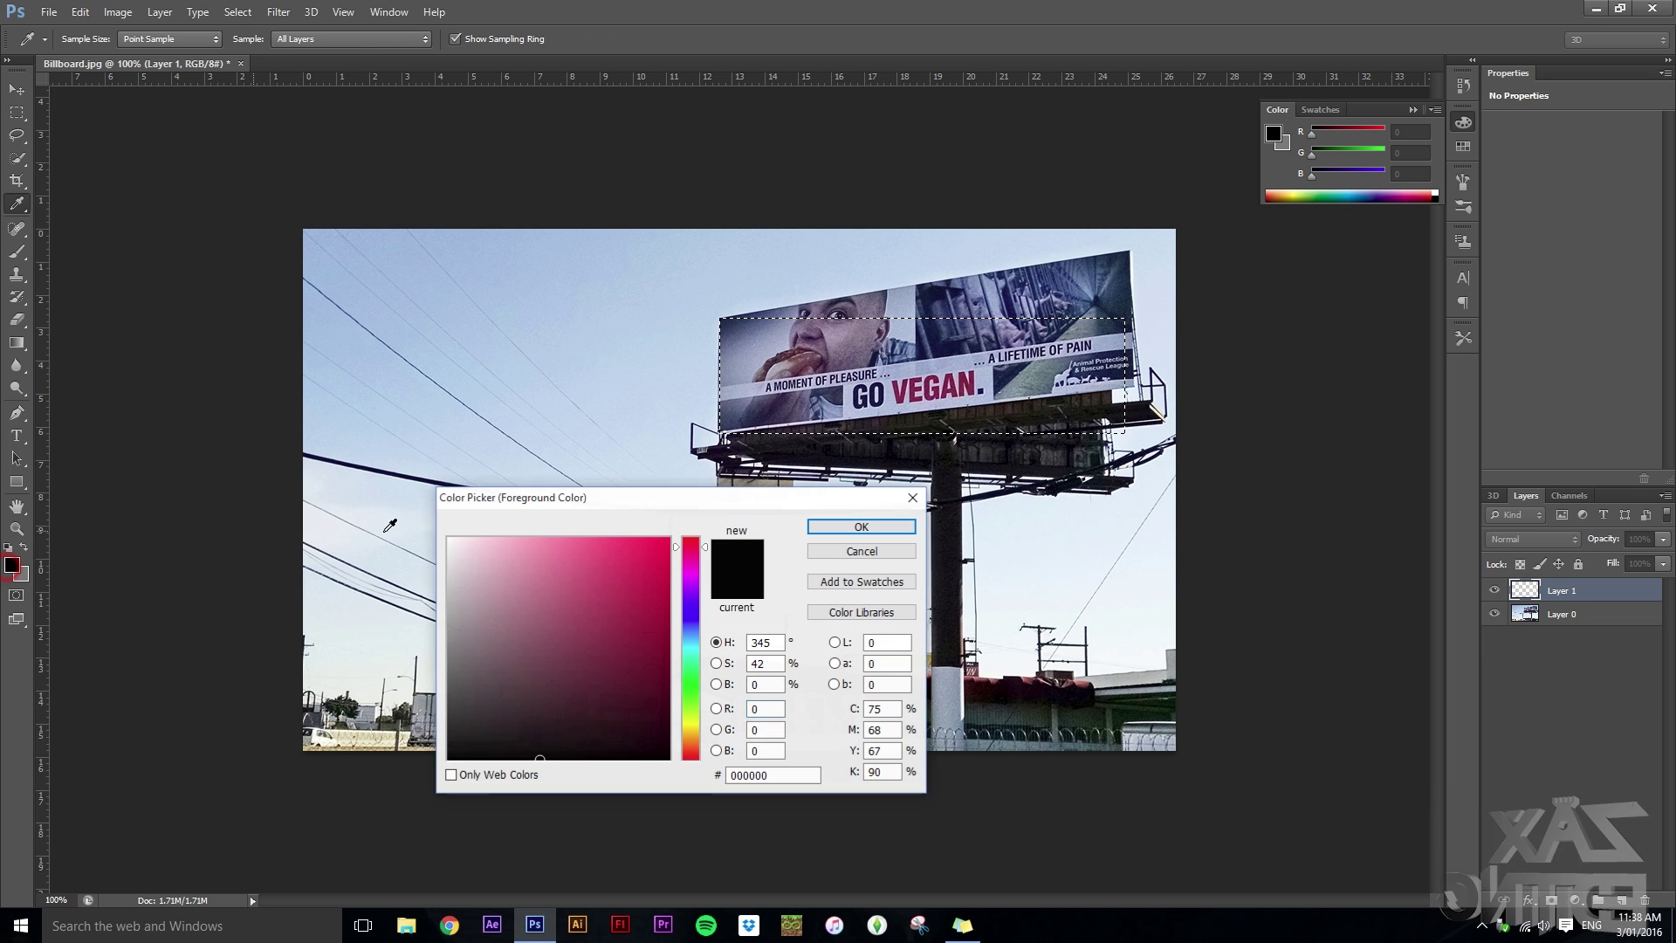
{"action": "left_click_drag", "start_coordinate": [489, 594], "coordinate": [448, 539]}
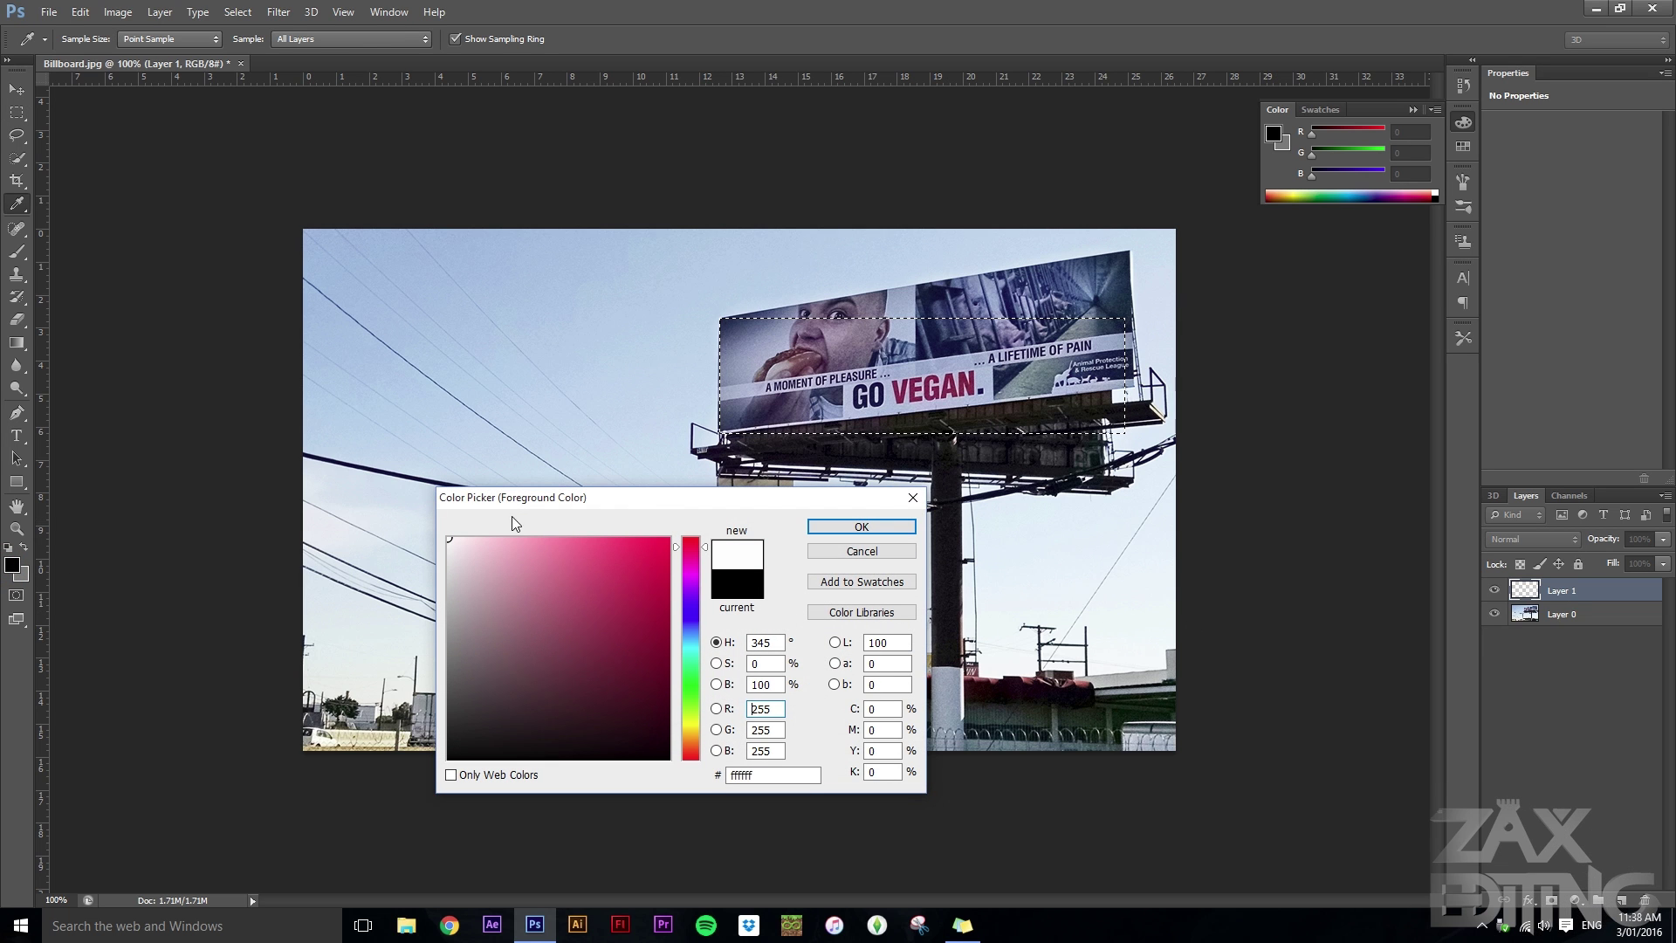
{"action": "left_click", "coordinate": [900, 532]}
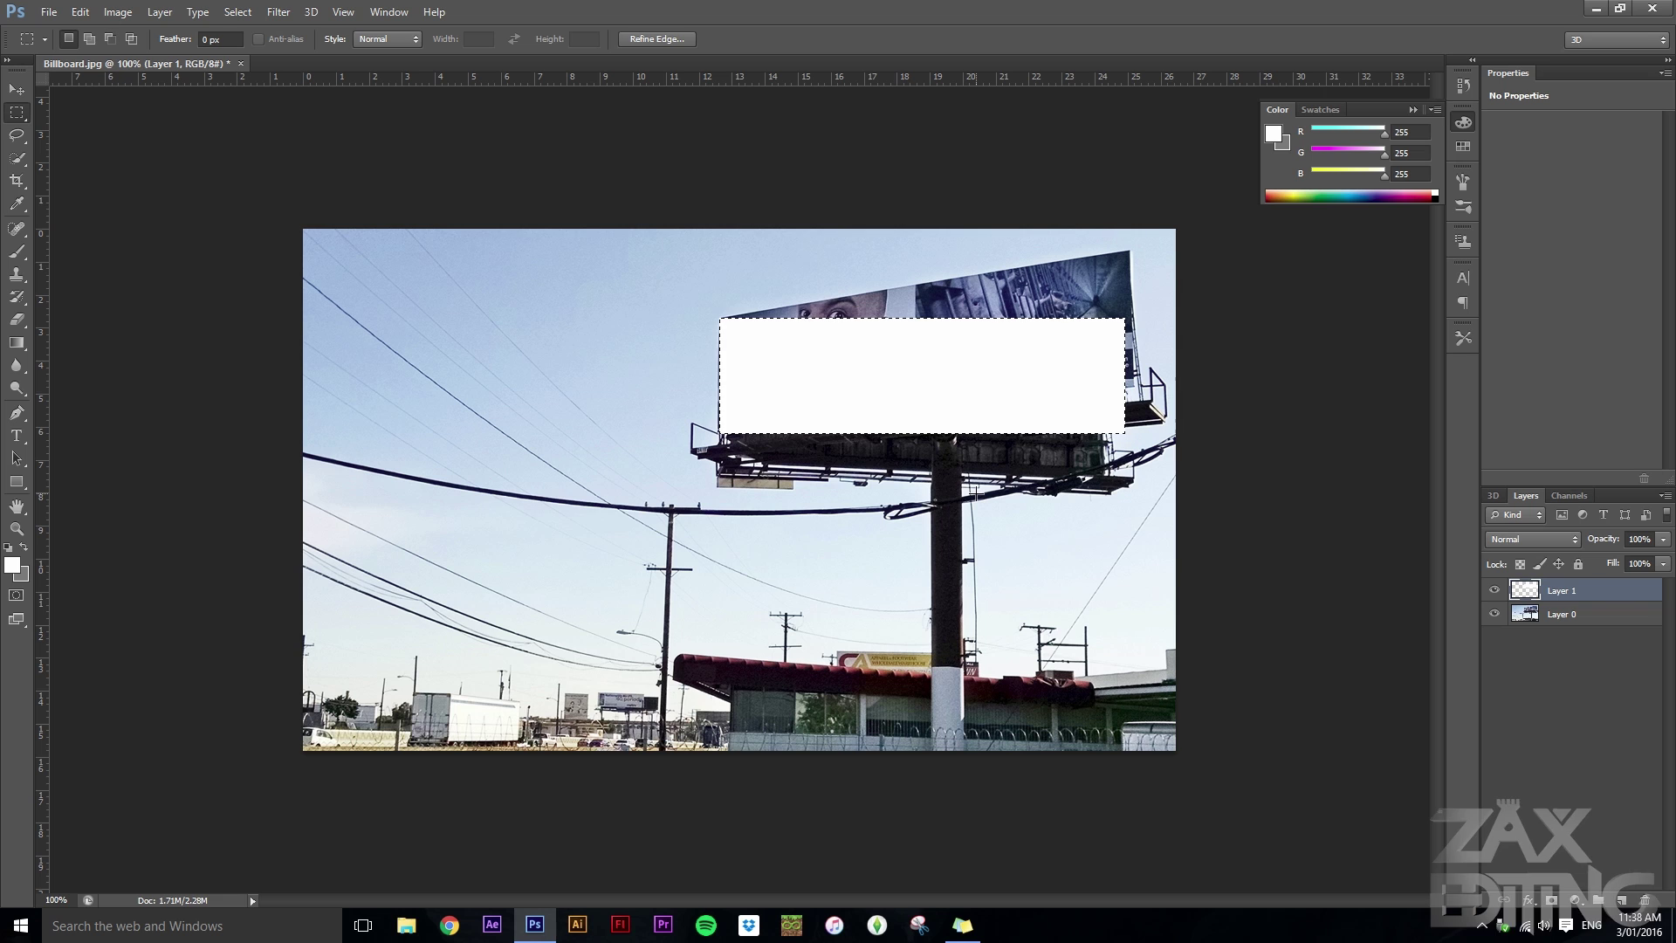
{"action": "left_click", "coordinate": [1562, 591], "text": "ctrl"}
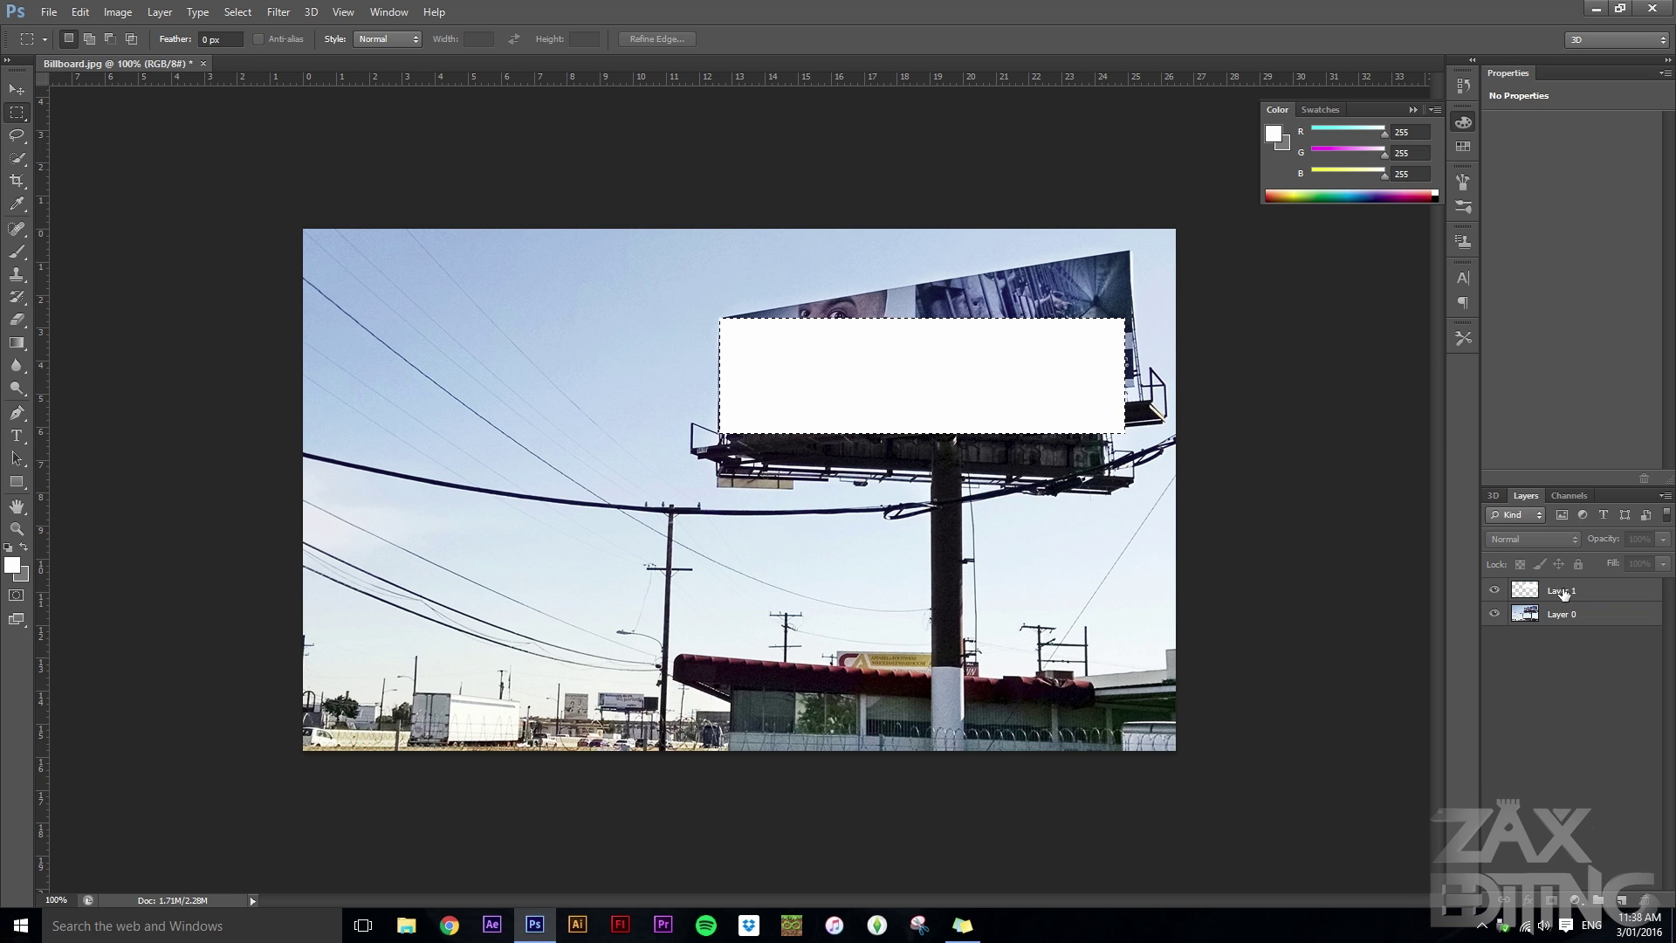
- Convert Layer 1 to a smart object, switch to the Move tool and reselect Layer 1
{"action": "right_click", "coordinate": [1555, 593]}
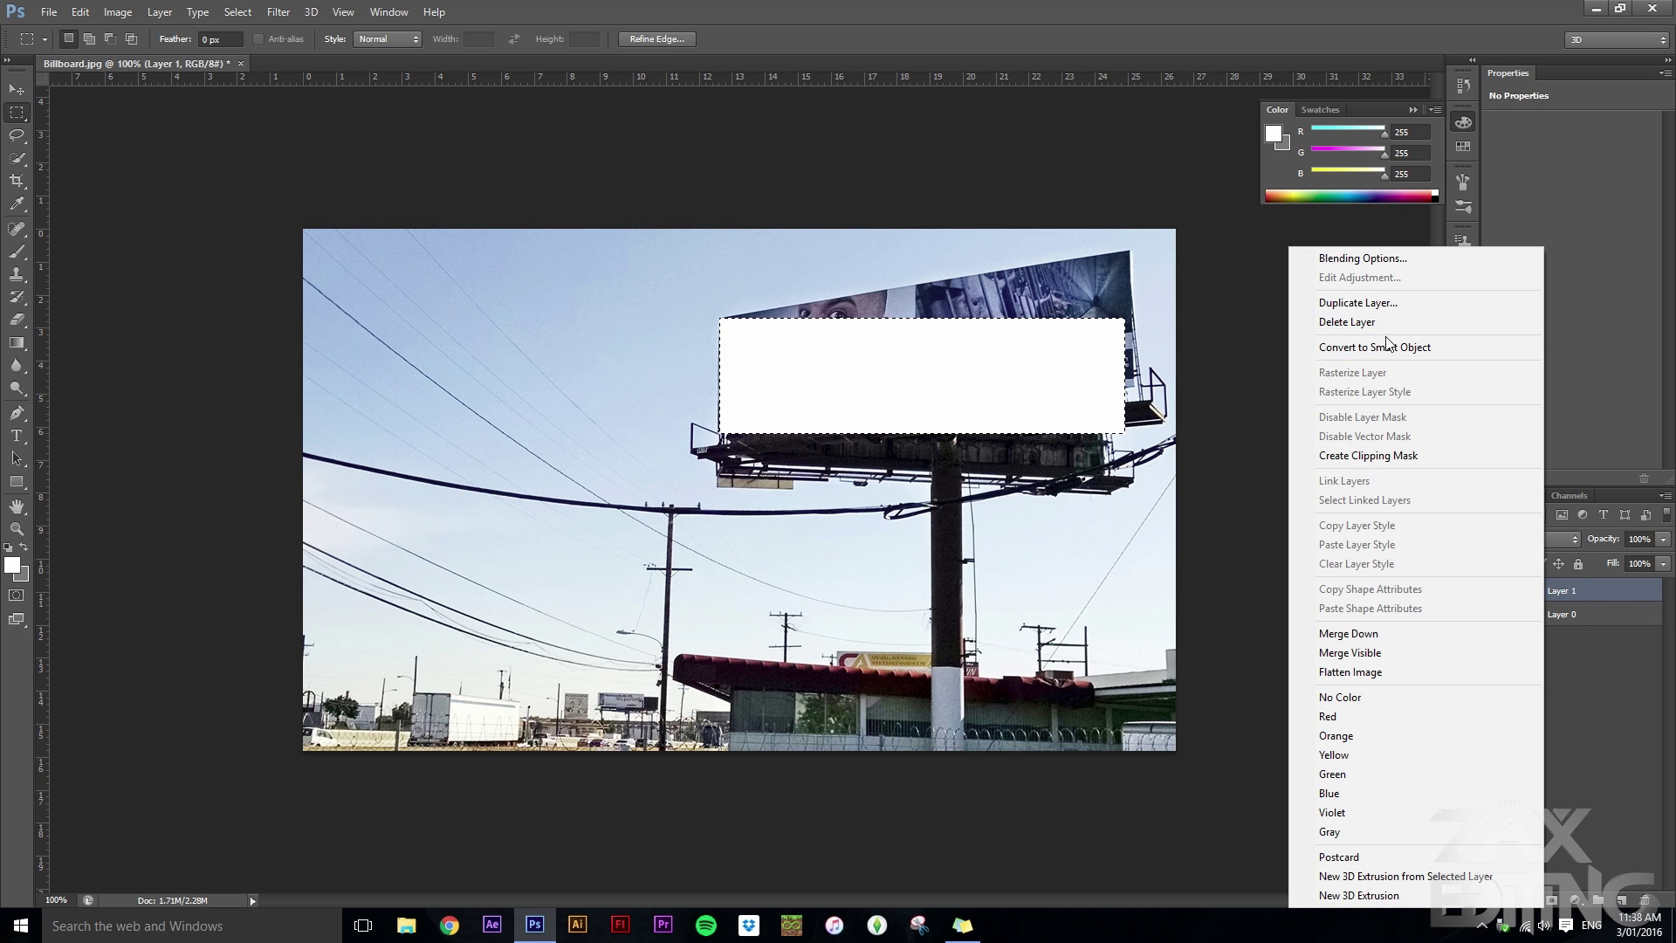
{"action": "left_click", "coordinate": [1386, 347]}
{"action": "key", "text": "v"}
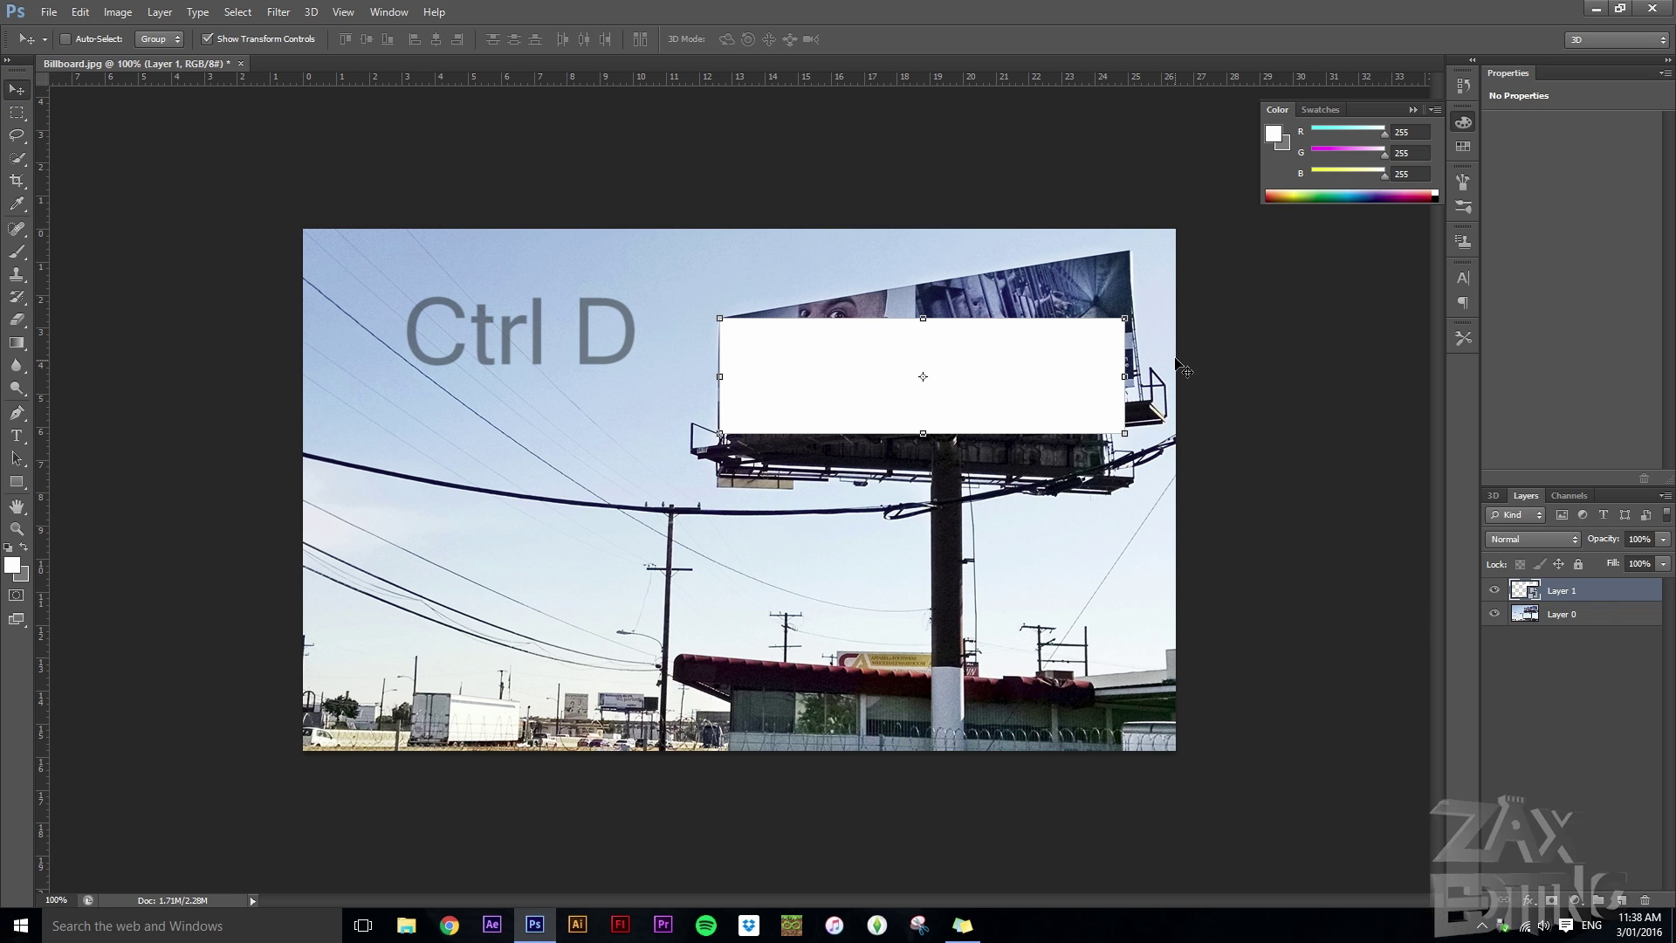
{"action": "left_click", "coordinate": [1153, 276]}
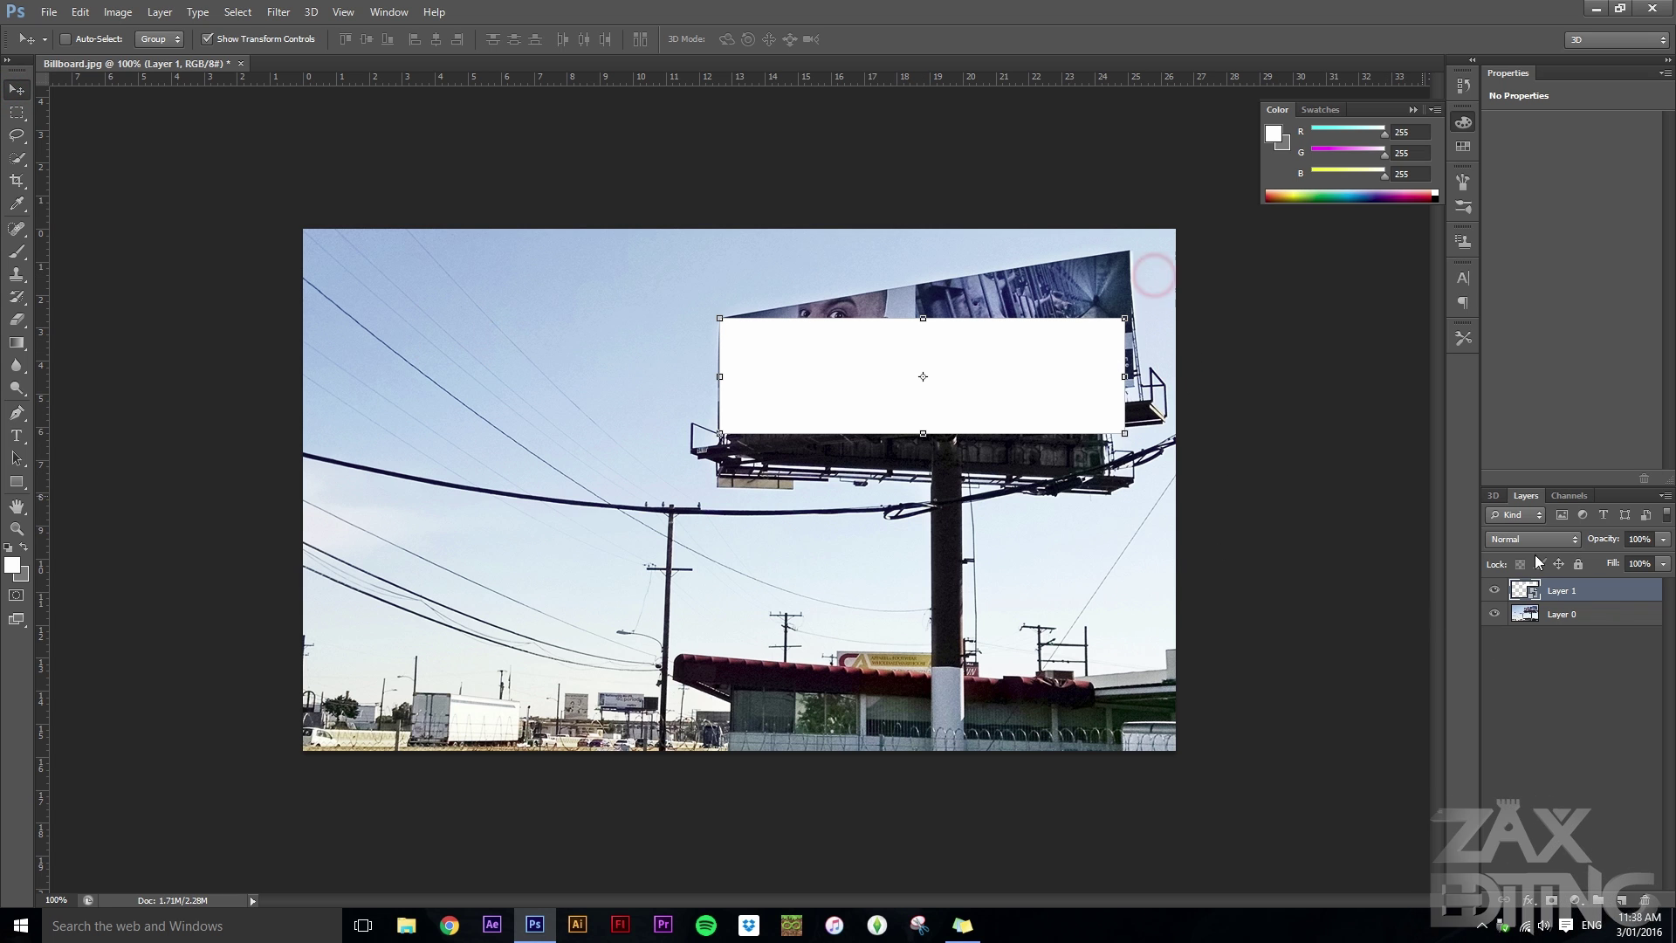
{"action": "left_click", "coordinate": [1563, 591]}
- Distort the white rectangle's right corners onto the sign's tilted corners and commit
{"action": "left_click", "coordinate": [1174, 275]}
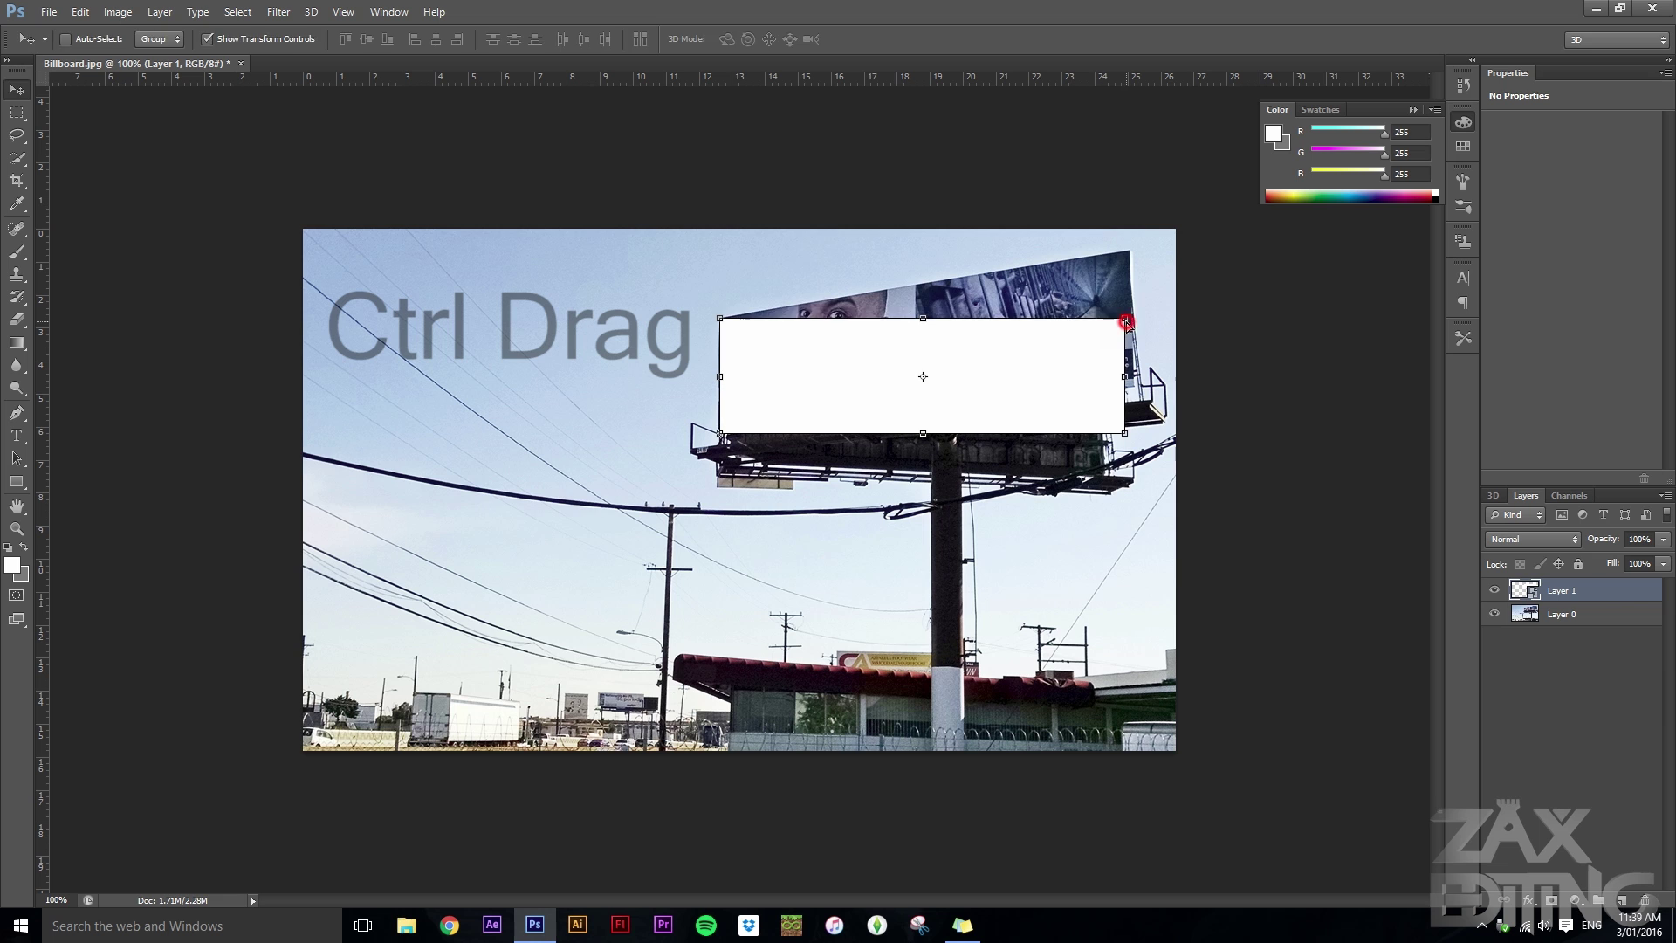
{"action": "left_click_drag", "start_coordinate": [1126, 322], "coordinate": [1133, 254]}
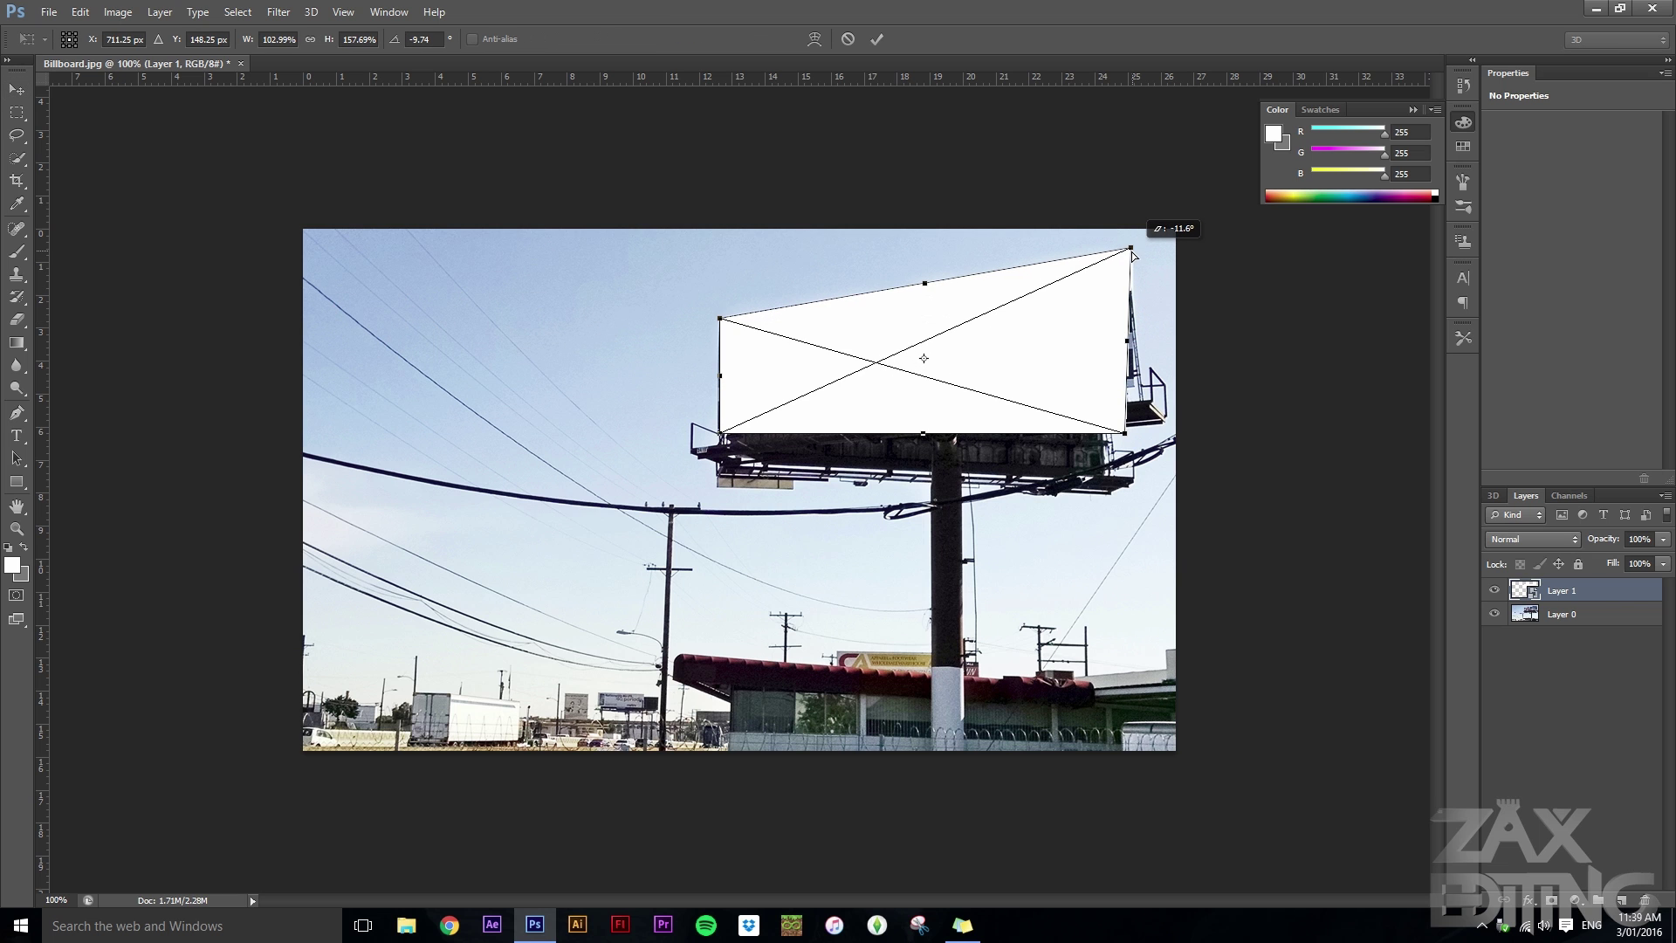
{"action": "left_click_drag", "start_coordinate": [1125, 433], "coordinate": [1136, 388]}
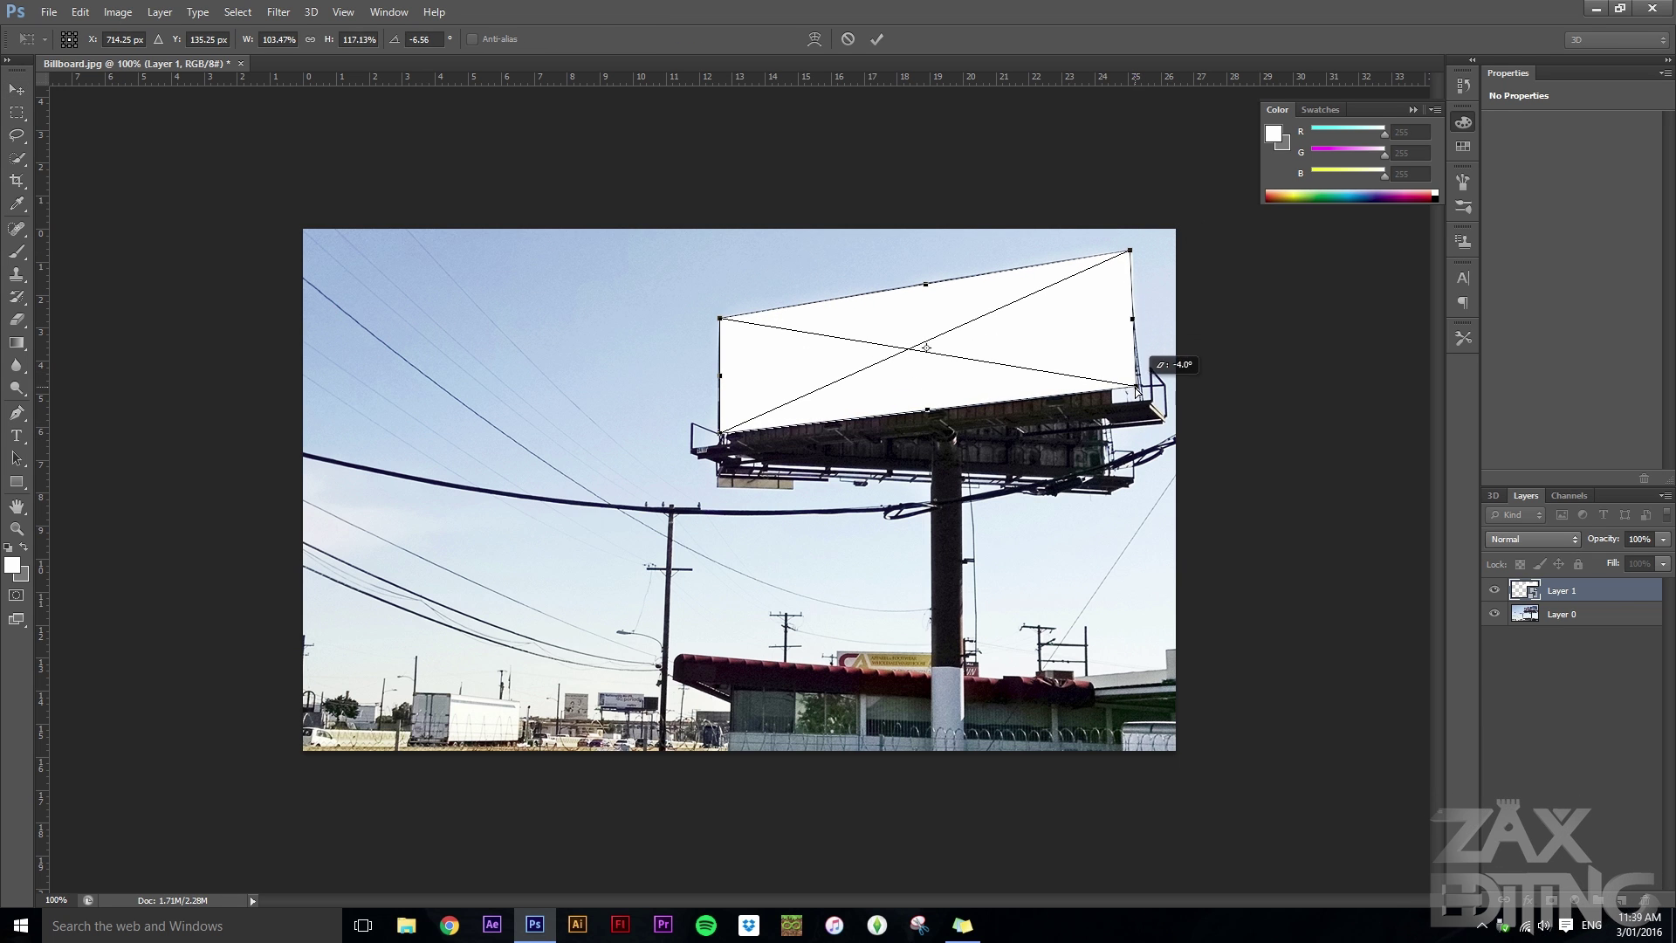
{"action": "left_click", "coordinate": [1560, 659]}
{"action": "key", "text": "ctrl+z"}
{"action": "key", "text": "ctrl+z"}
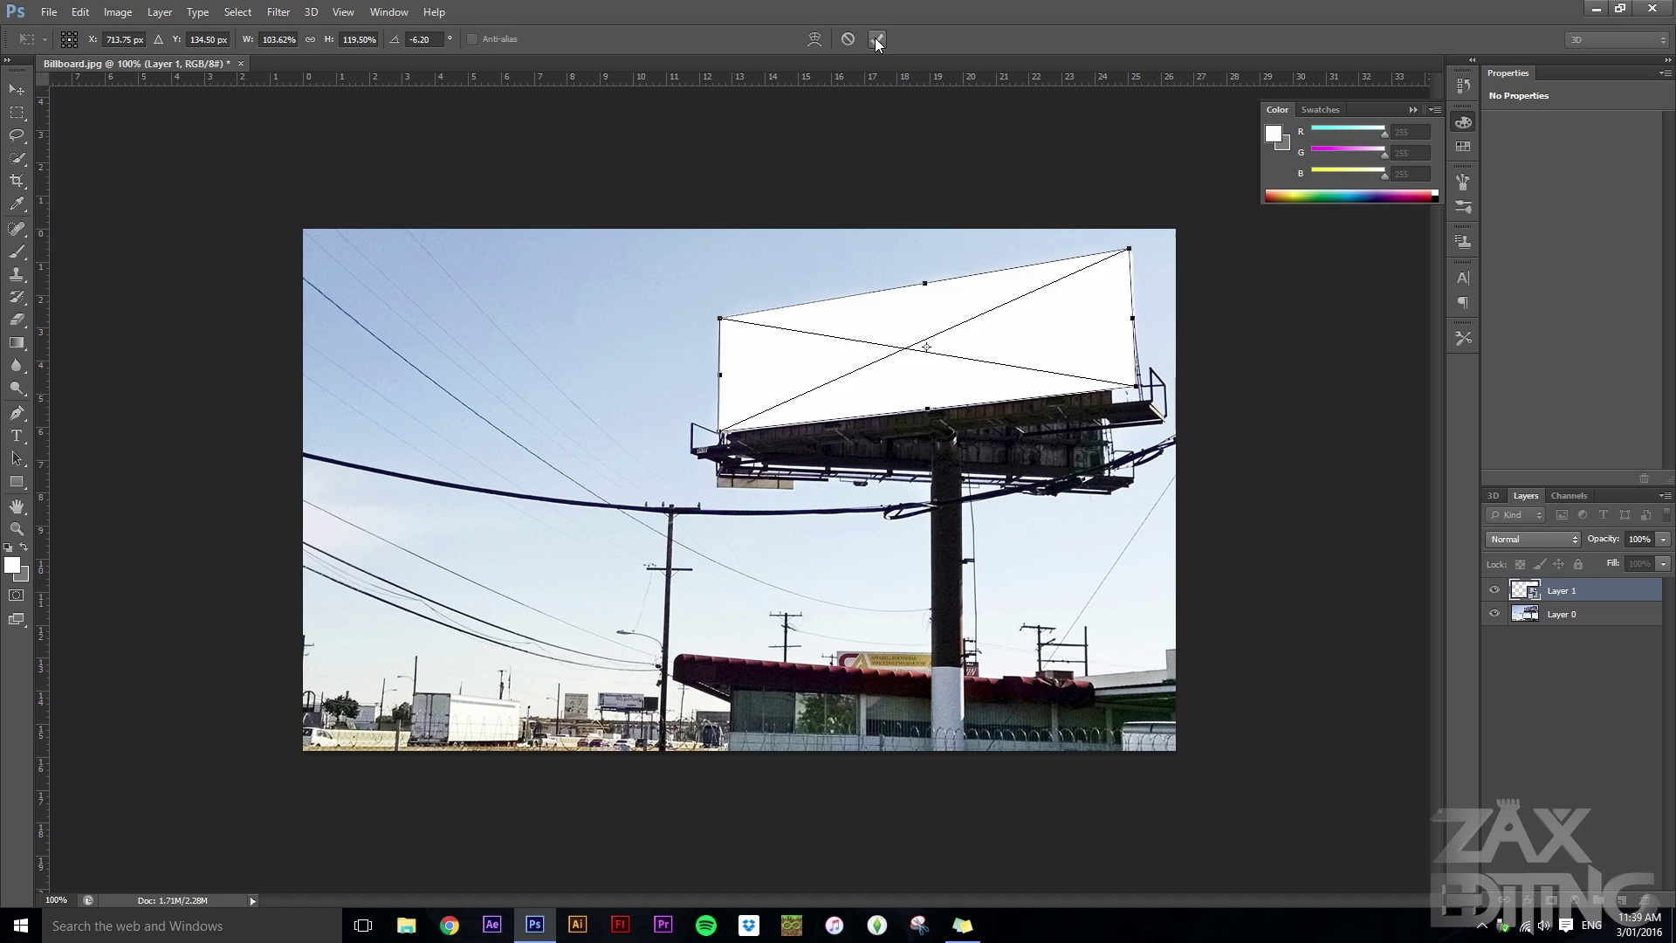
{"action": "left_click", "coordinate": [1559, 659]}
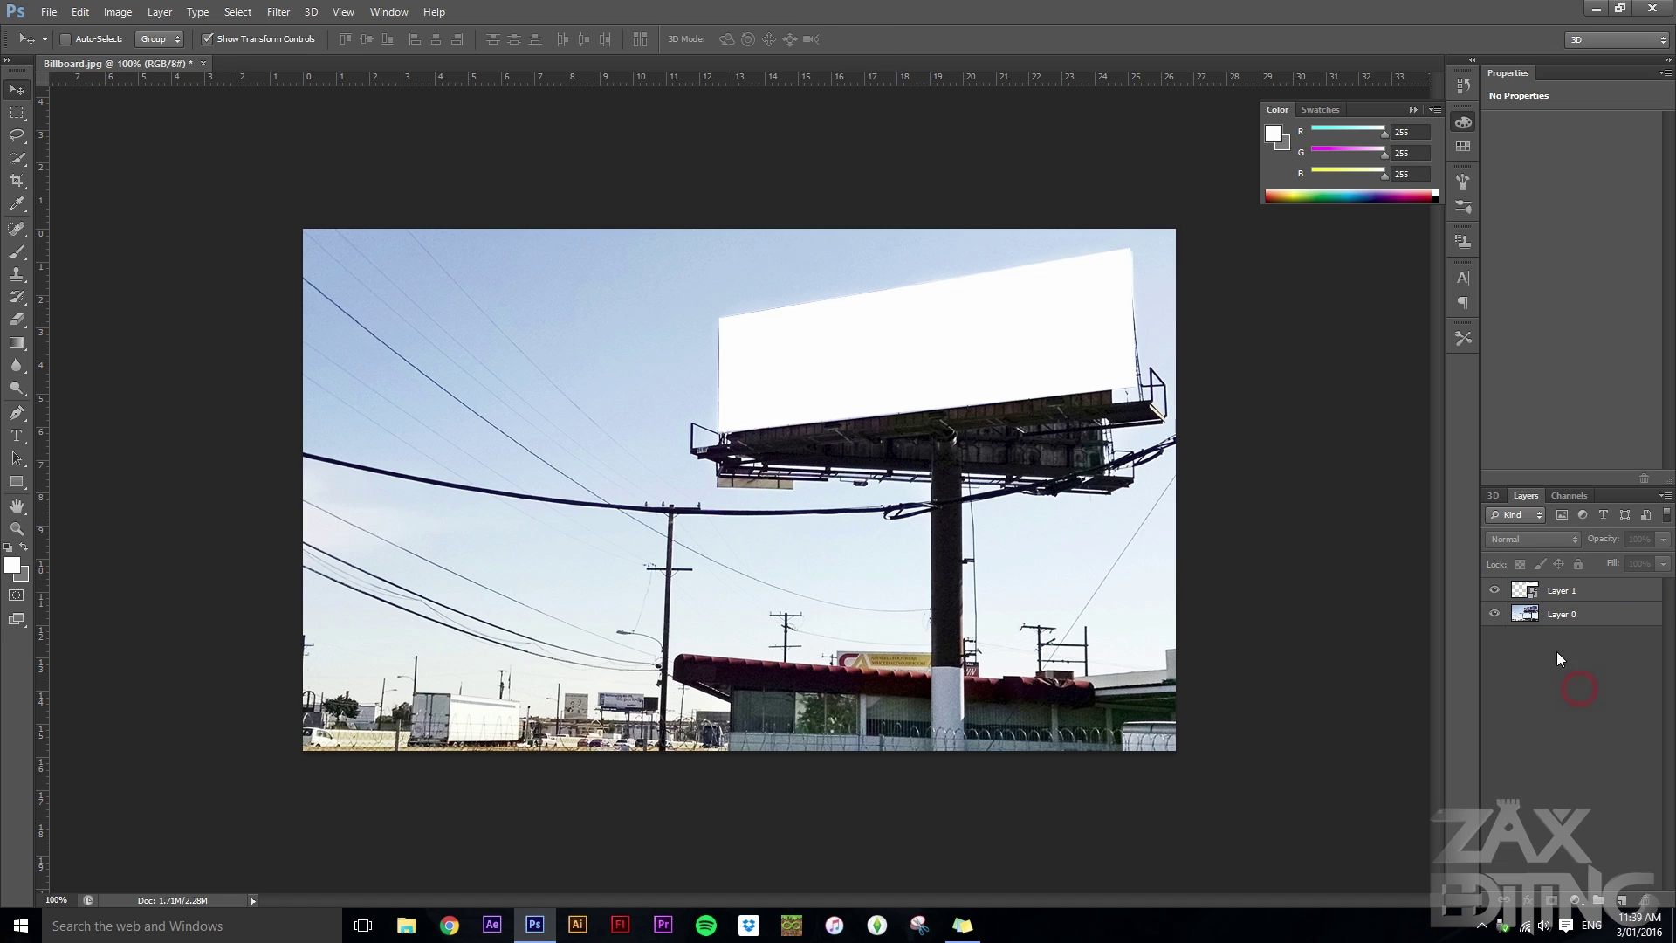
- Open the smart object's Layer 1.psb contents in a floating window beside the photo
{"action": "double_click", "coordinate": [1523, 591]}
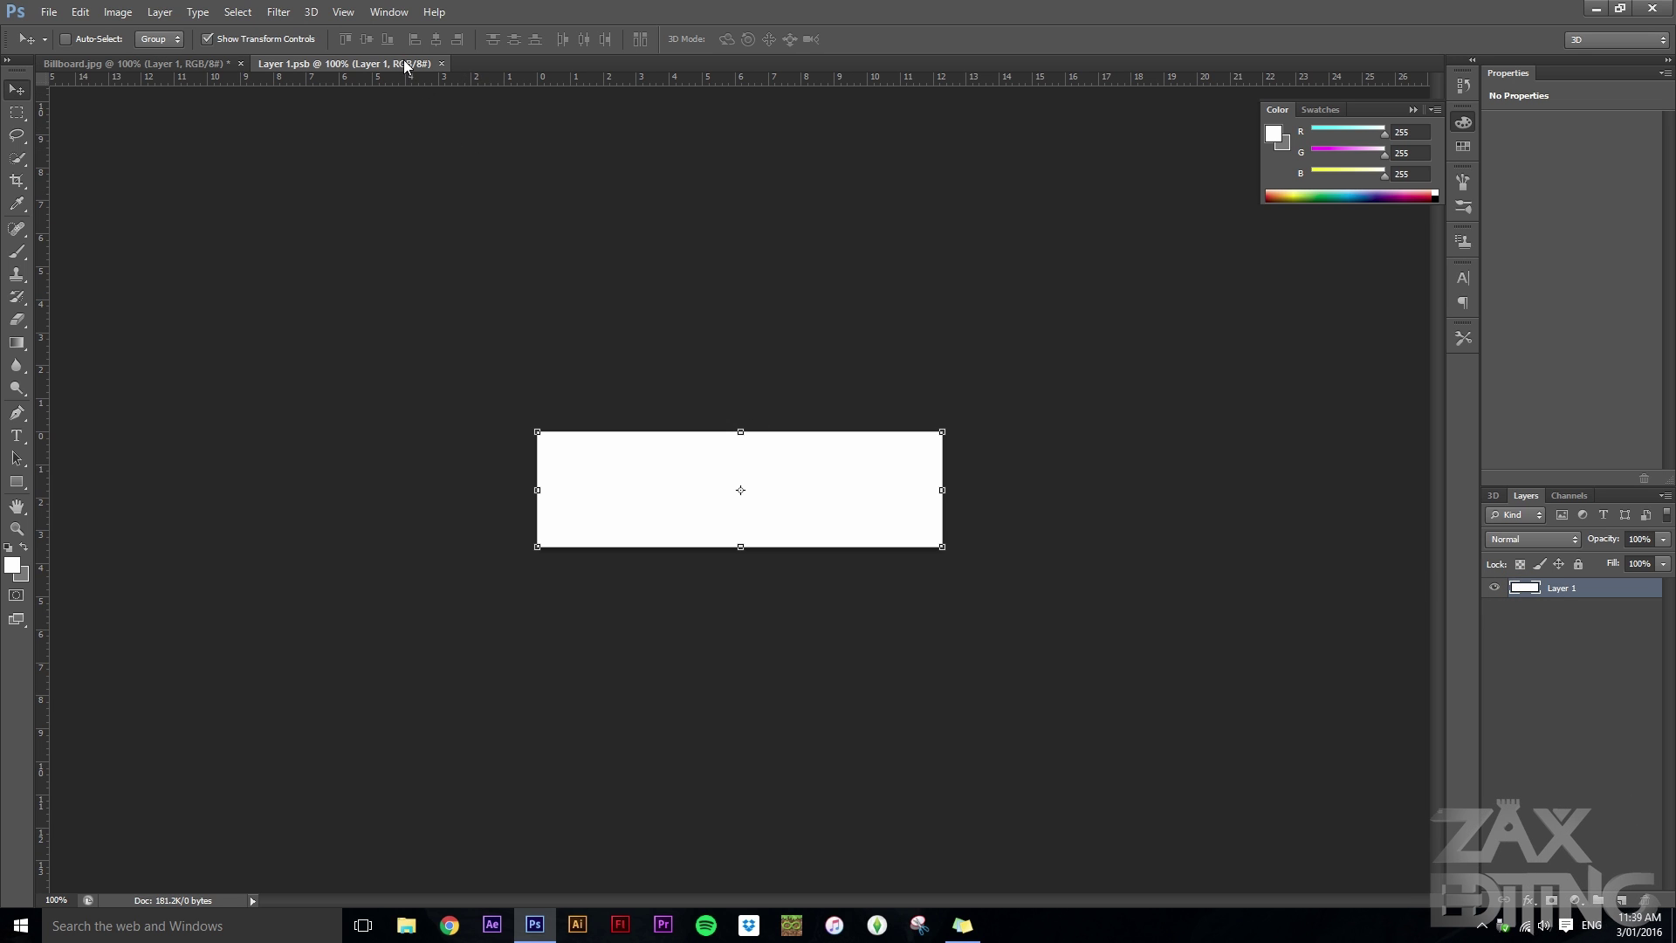
{"action": "left_click_drag", "start_coordinate": [403, 63], "coordinate": [298, 123]}
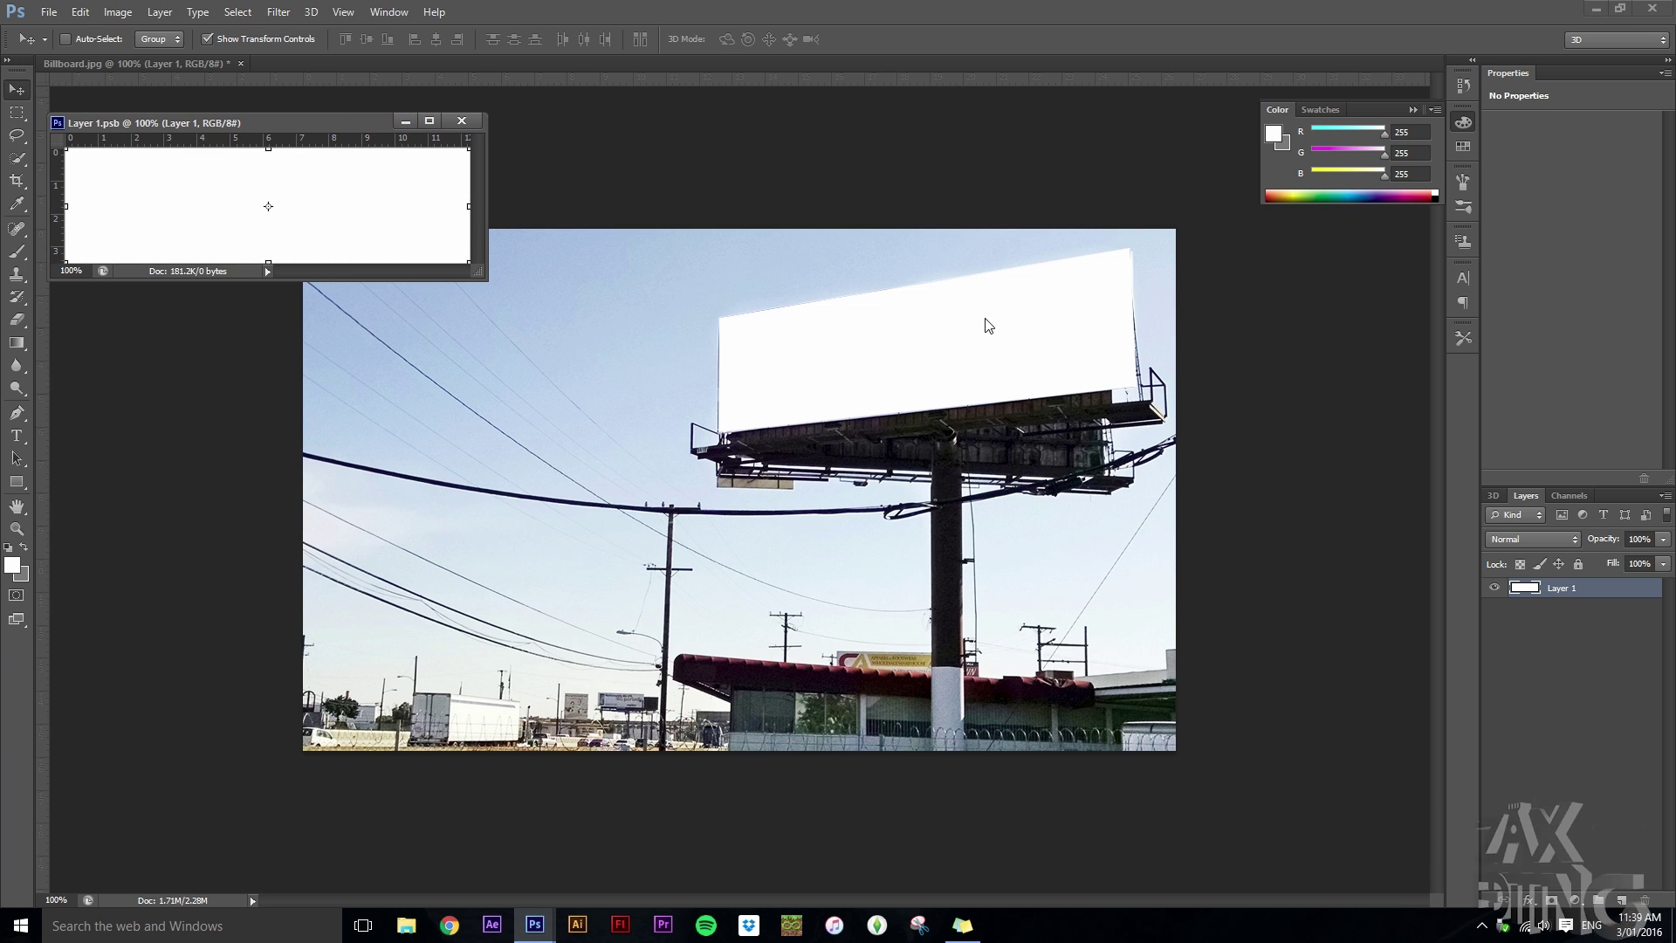
{"action": "left_click_drag", "start_coordinate": [312, 120], "coordinate": [384, 129]}
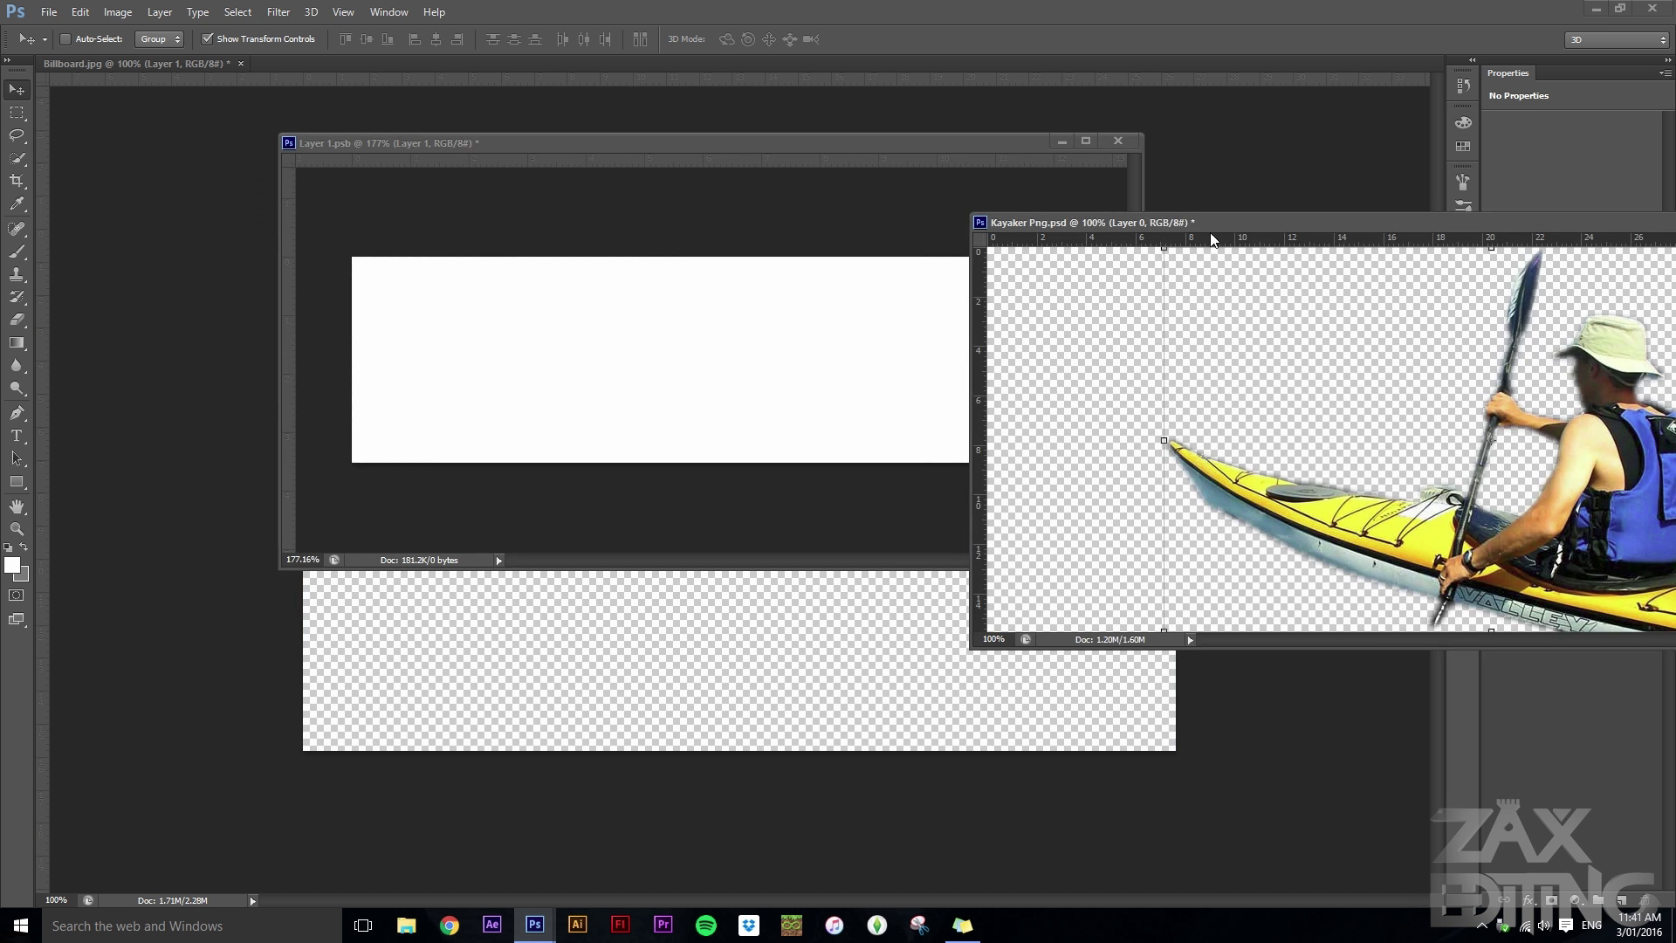
- Drag the kayaker cut-out into Layer 1.psb and position it on the banner
{"action": "left_click_drag", "start_coordinate": [1284, 227], "coordinate": [1202, 218]}
{"action": "left_click_drag", "start_coordinate": [1529, 448], "coordinate": [1034, 316]}
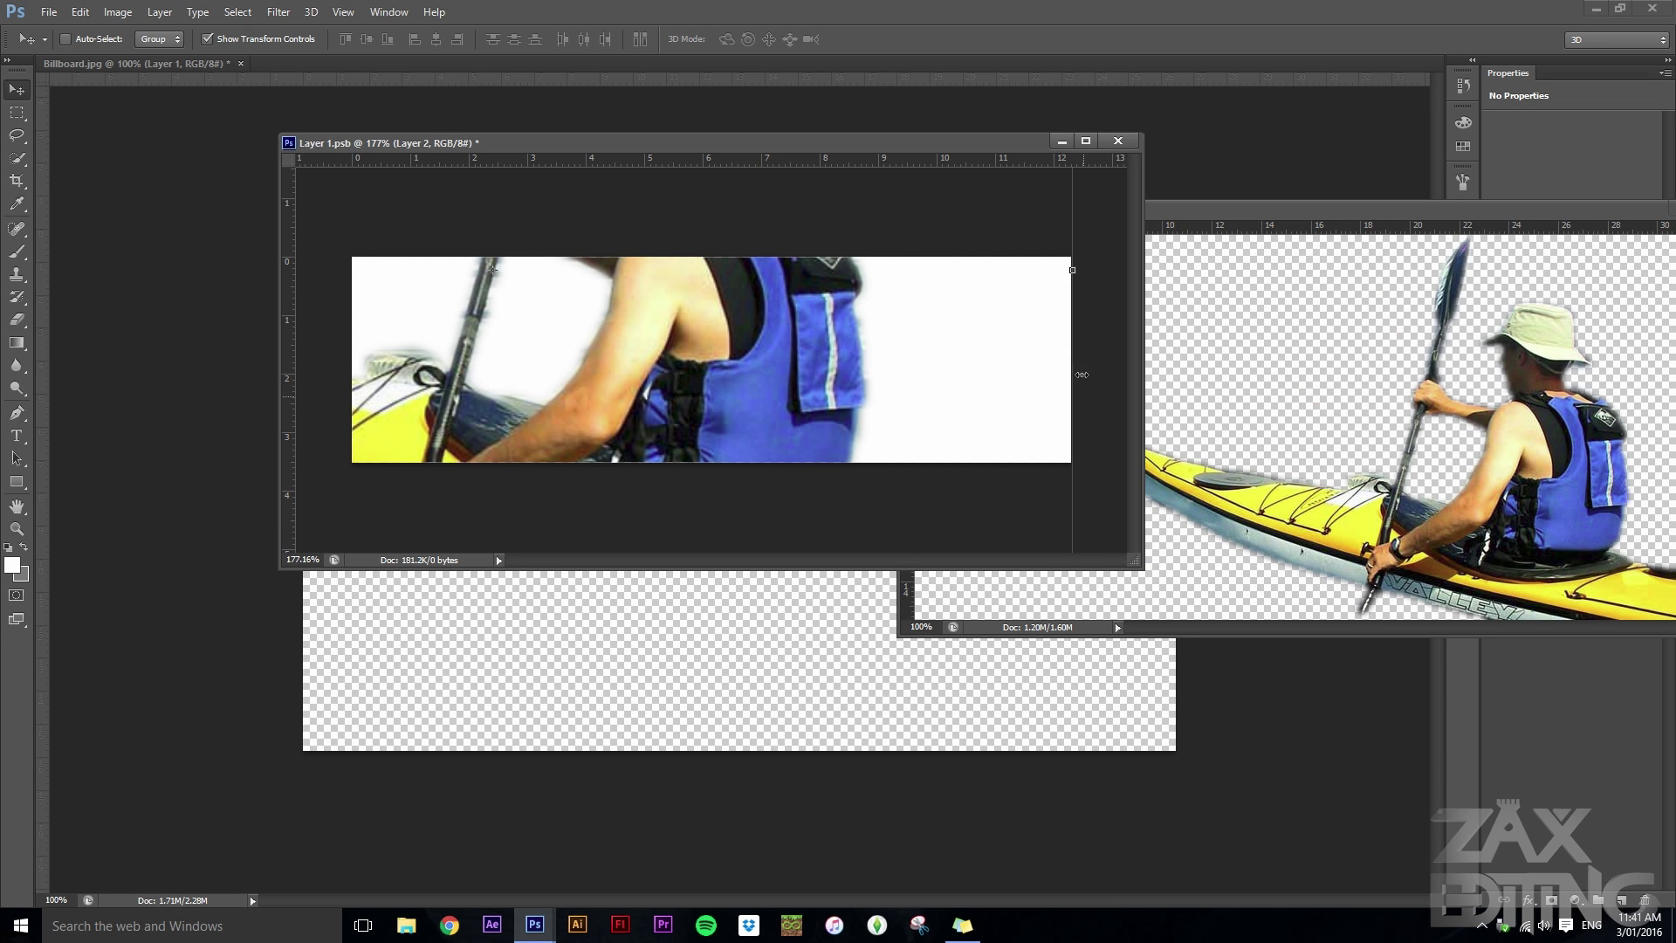
{"action": "left_click_drag", "start_coordinate": [970, 403], "coordinate": [967, 213]}
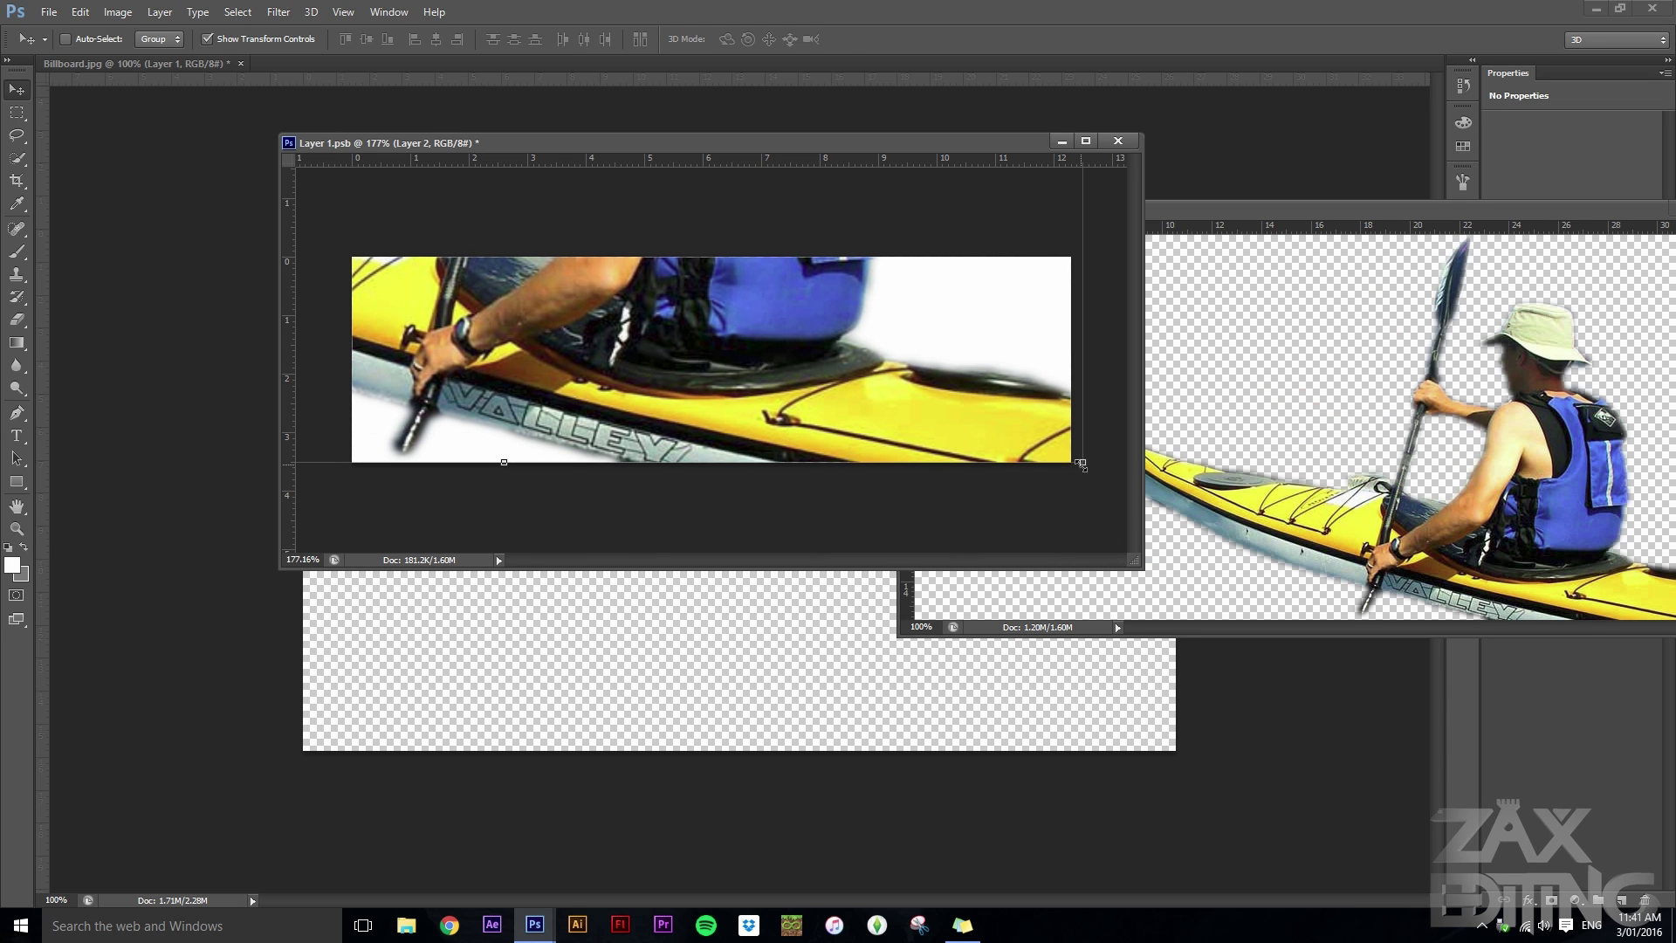
- Scale the kayaker to 28% and tilt it about -11° at the banner's right end
{"action": "left_click_drag", "start_coordinate": [1080, 463], "coordinate": [960, 431]}
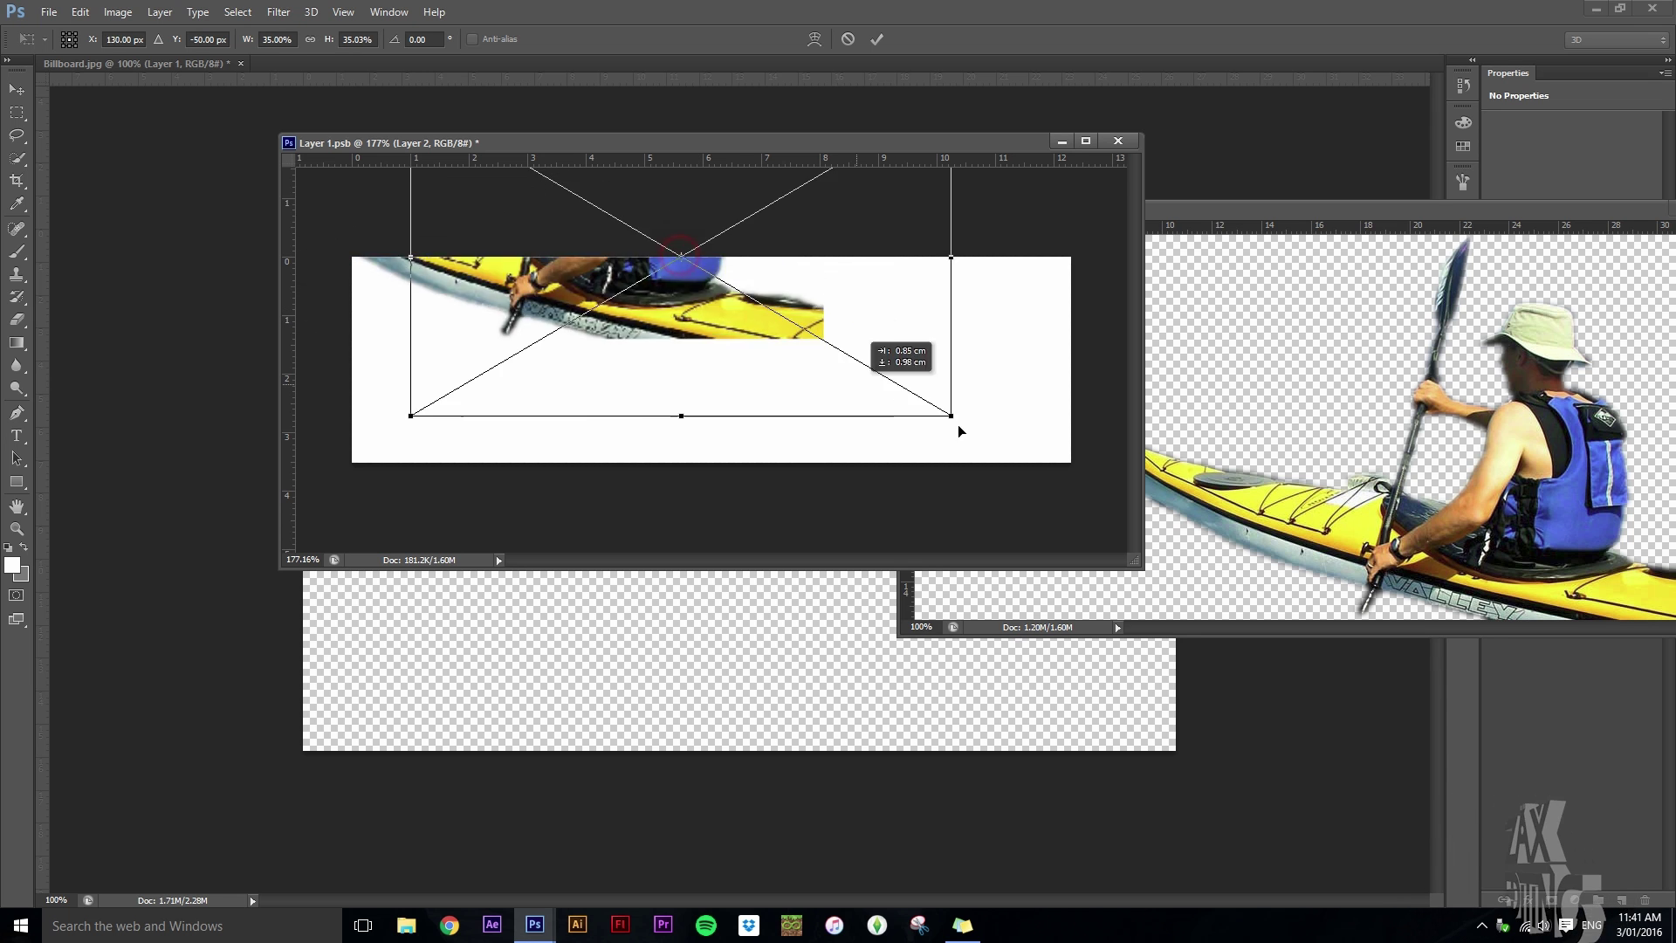
{"action": "left_click_drag", "start_coordinate": [850, 390], "coordinate": [966, 423]}
{"action": "left_click_drag", "start_coordinate": [944, 187], "coordinate": [1041, 183]}
{"action": "left_click_drag", "start_coordinate": [999, 326], "coordinate": [1020, 347]}
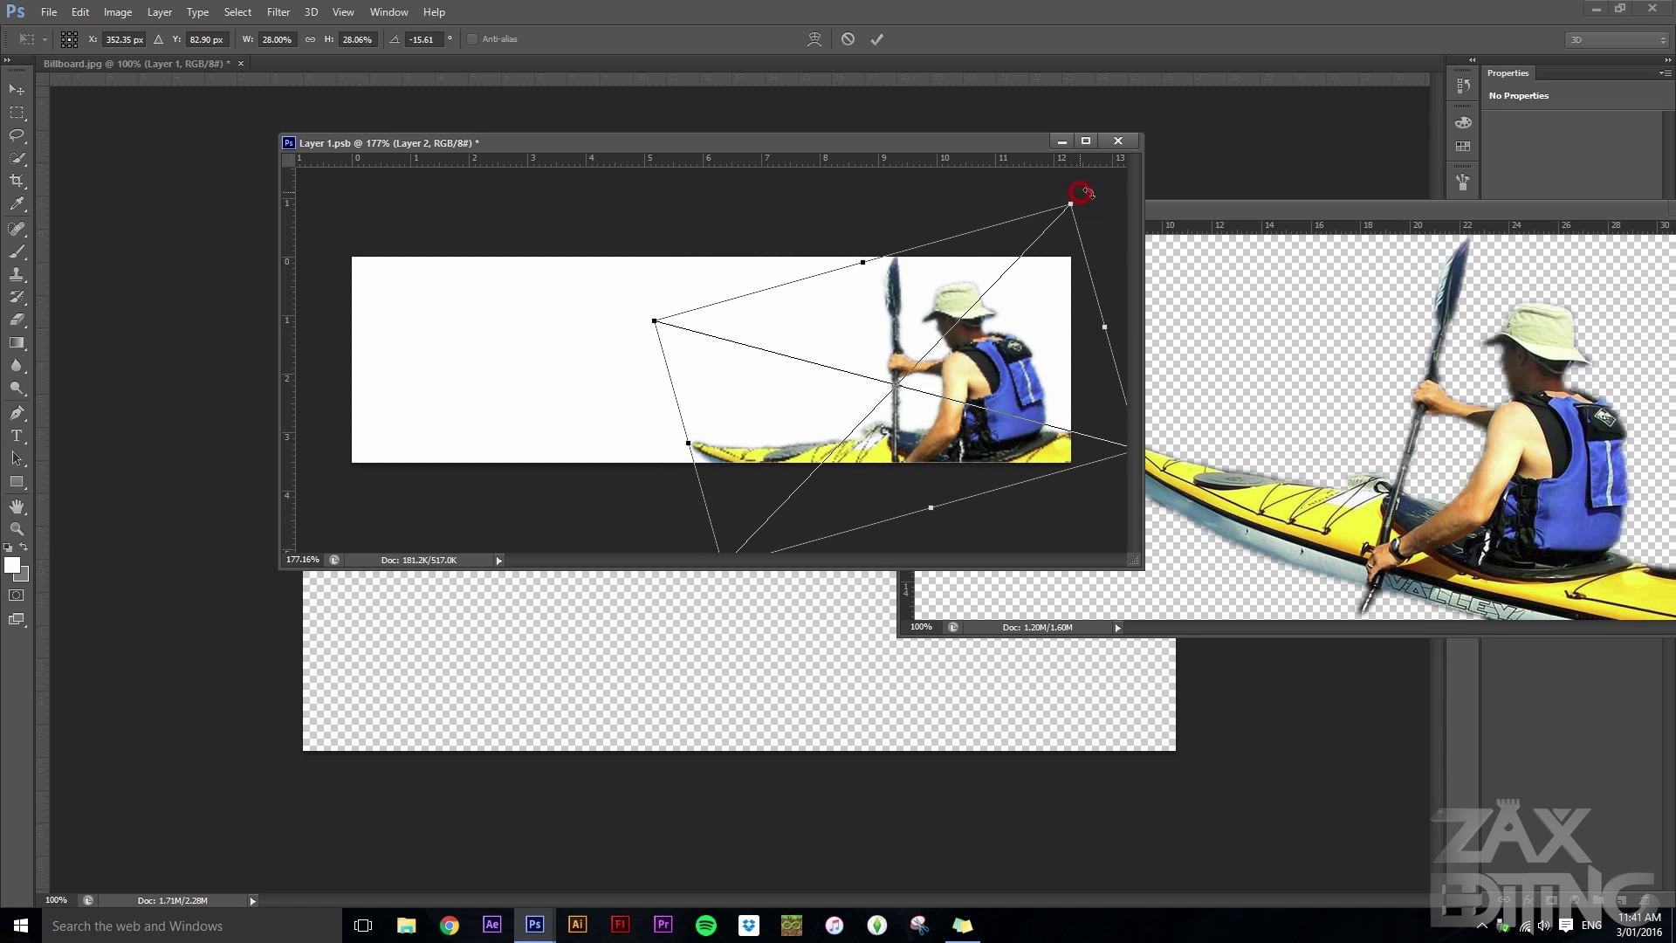
{"action": "left_click_drag", "start_coordinate": [1086, 191], "coordinate": [1101, 208]}
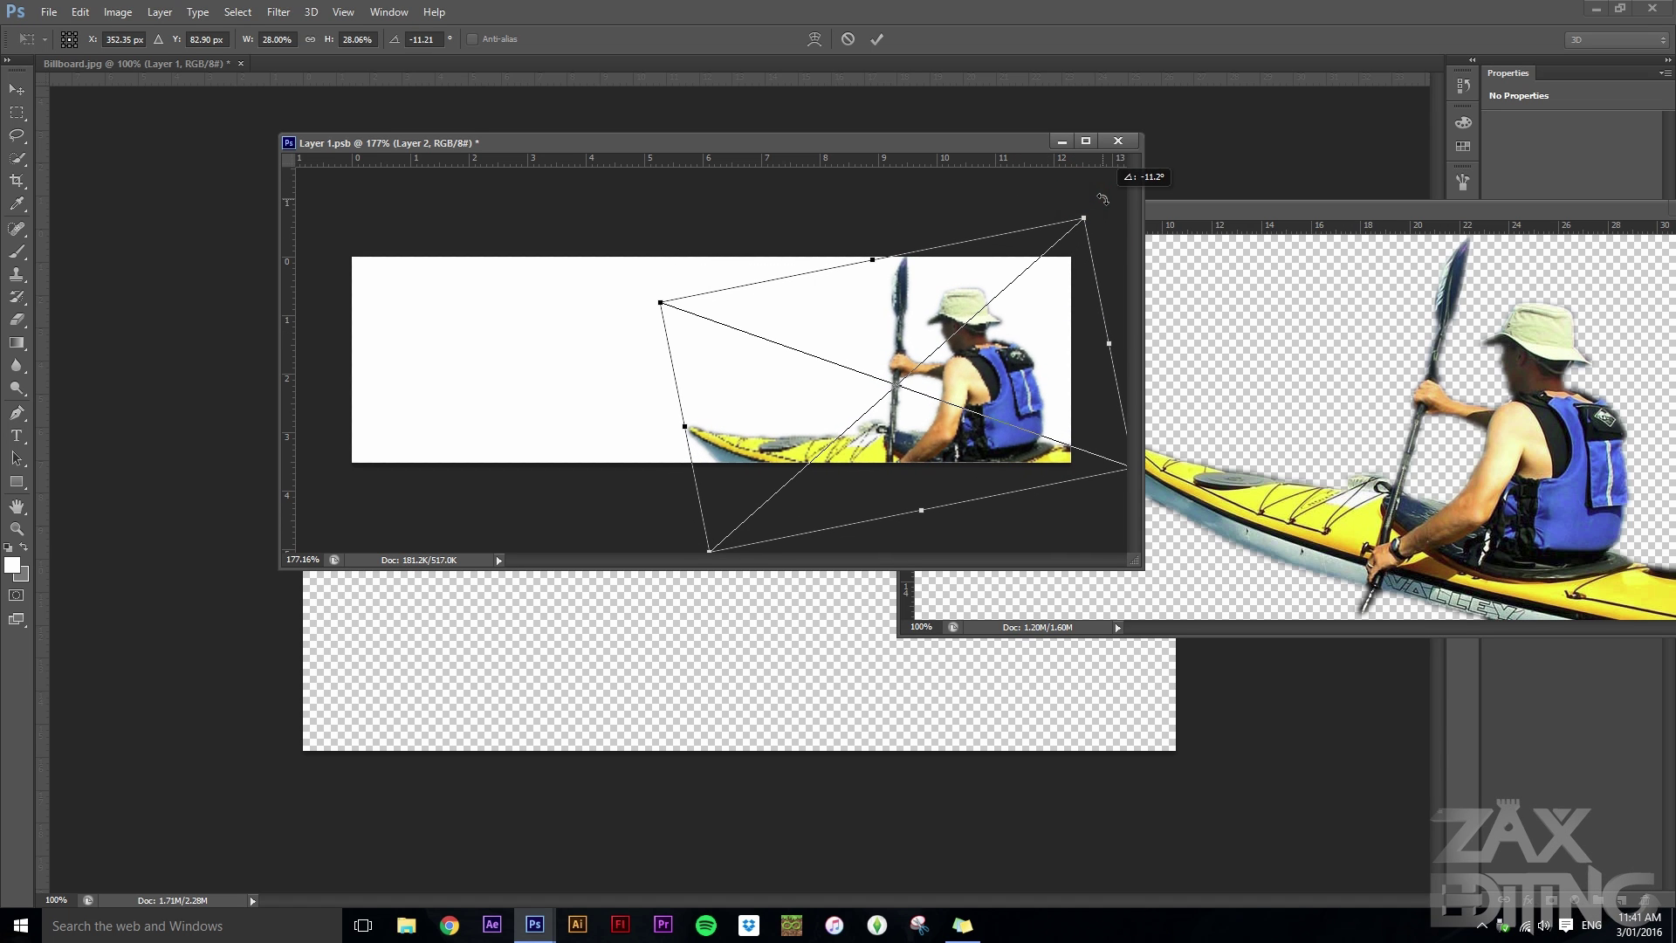
- Close Kayaker Png.psd without saving changes
{"action": "left_click", "coordinate": [1600, 251]}
{"action": "left_click", "coordinate": [1660, 201]}
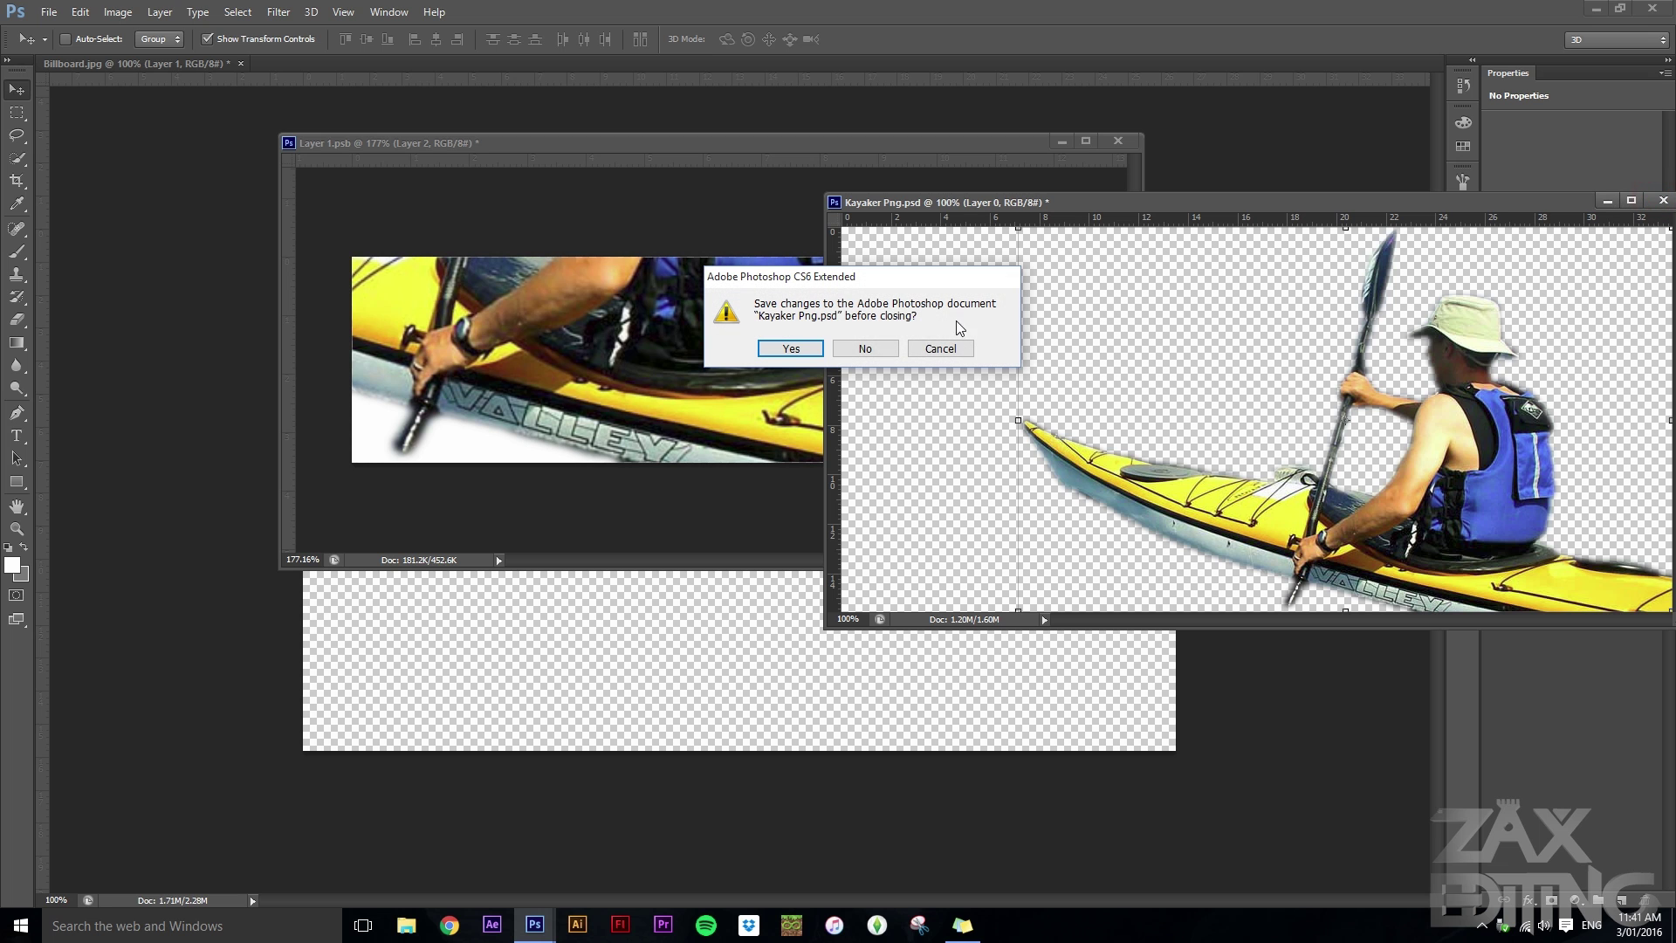
{"action": "left_click", "coordinate": [866, 348]}
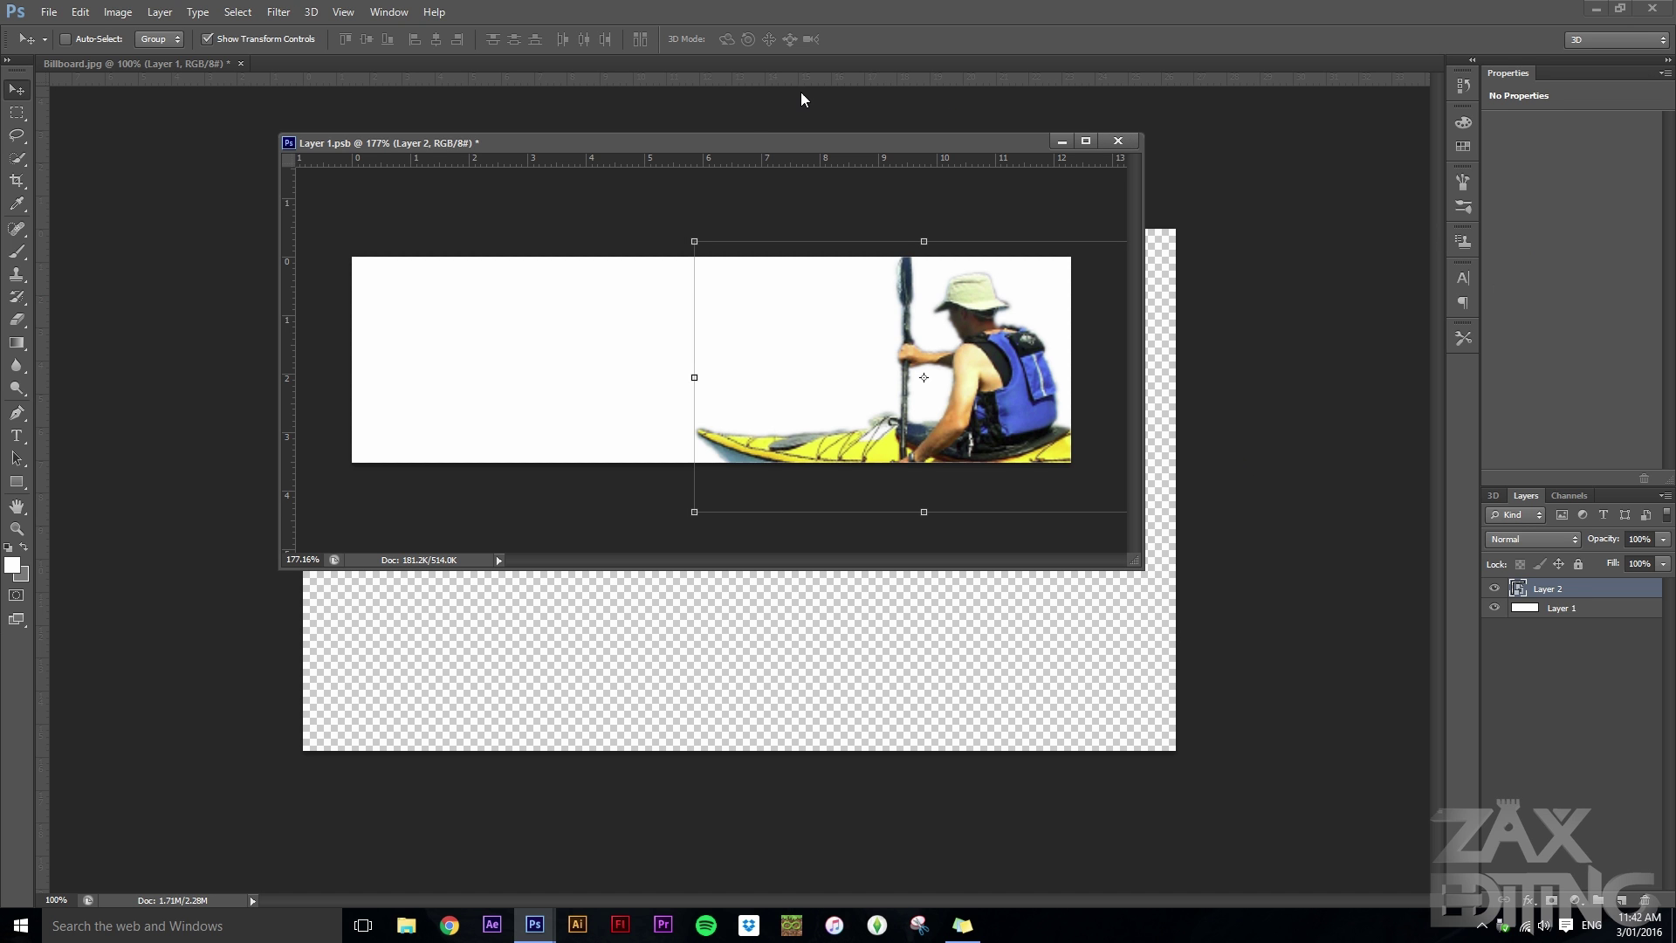
- Add the ADVENTURE AWAITS heading, an underline, and phone and website lines on the banner's left
{"action": "left_click", "coordinate": [16, 435]}
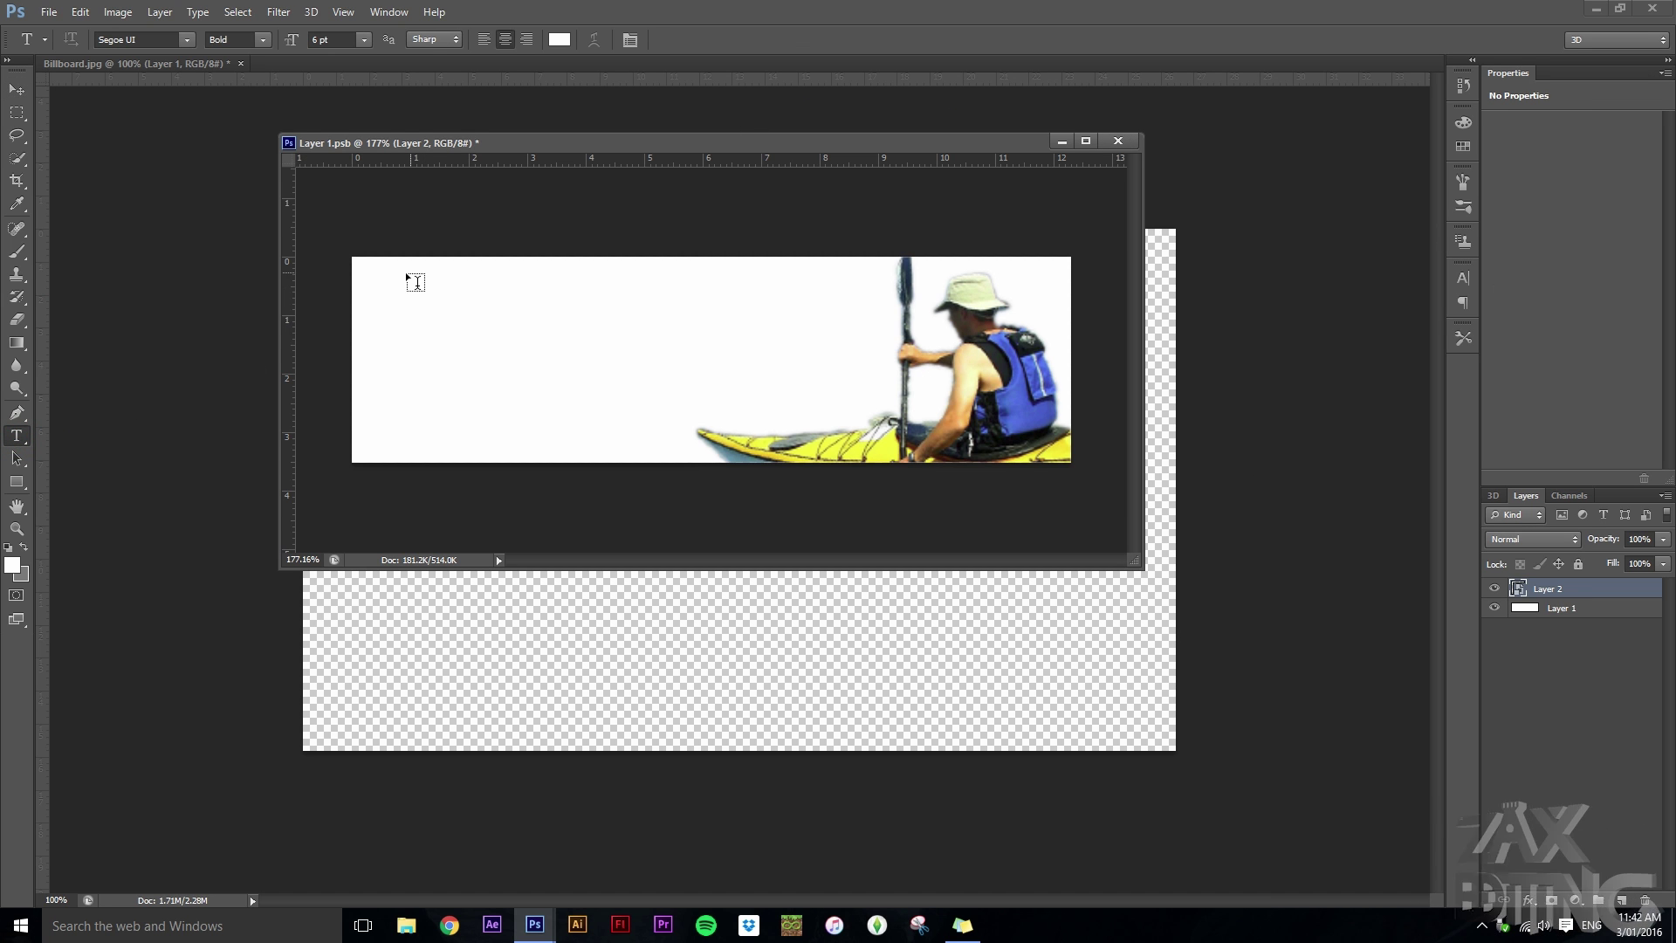
{"action": "left_click_drag", "start_coordinate": [405, 275], "coordinate": [766, 319]}
{"action": "left_click", "coordinate": [560, 39]}
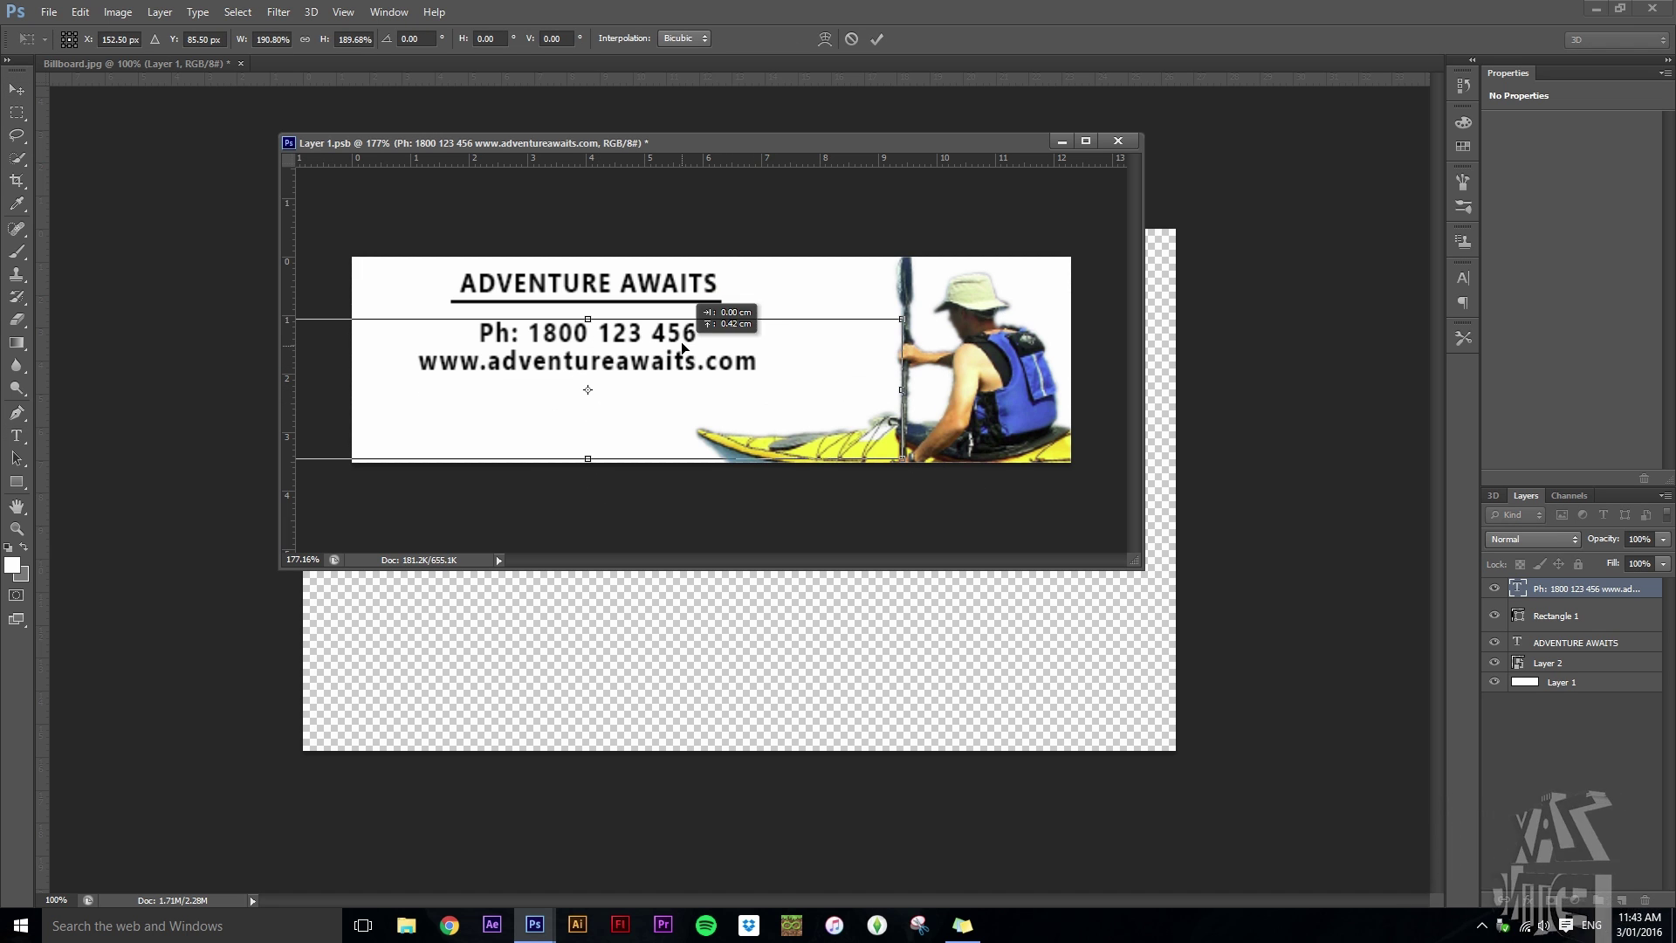
{"action": "left_click", "coordinate": [876, 39]}
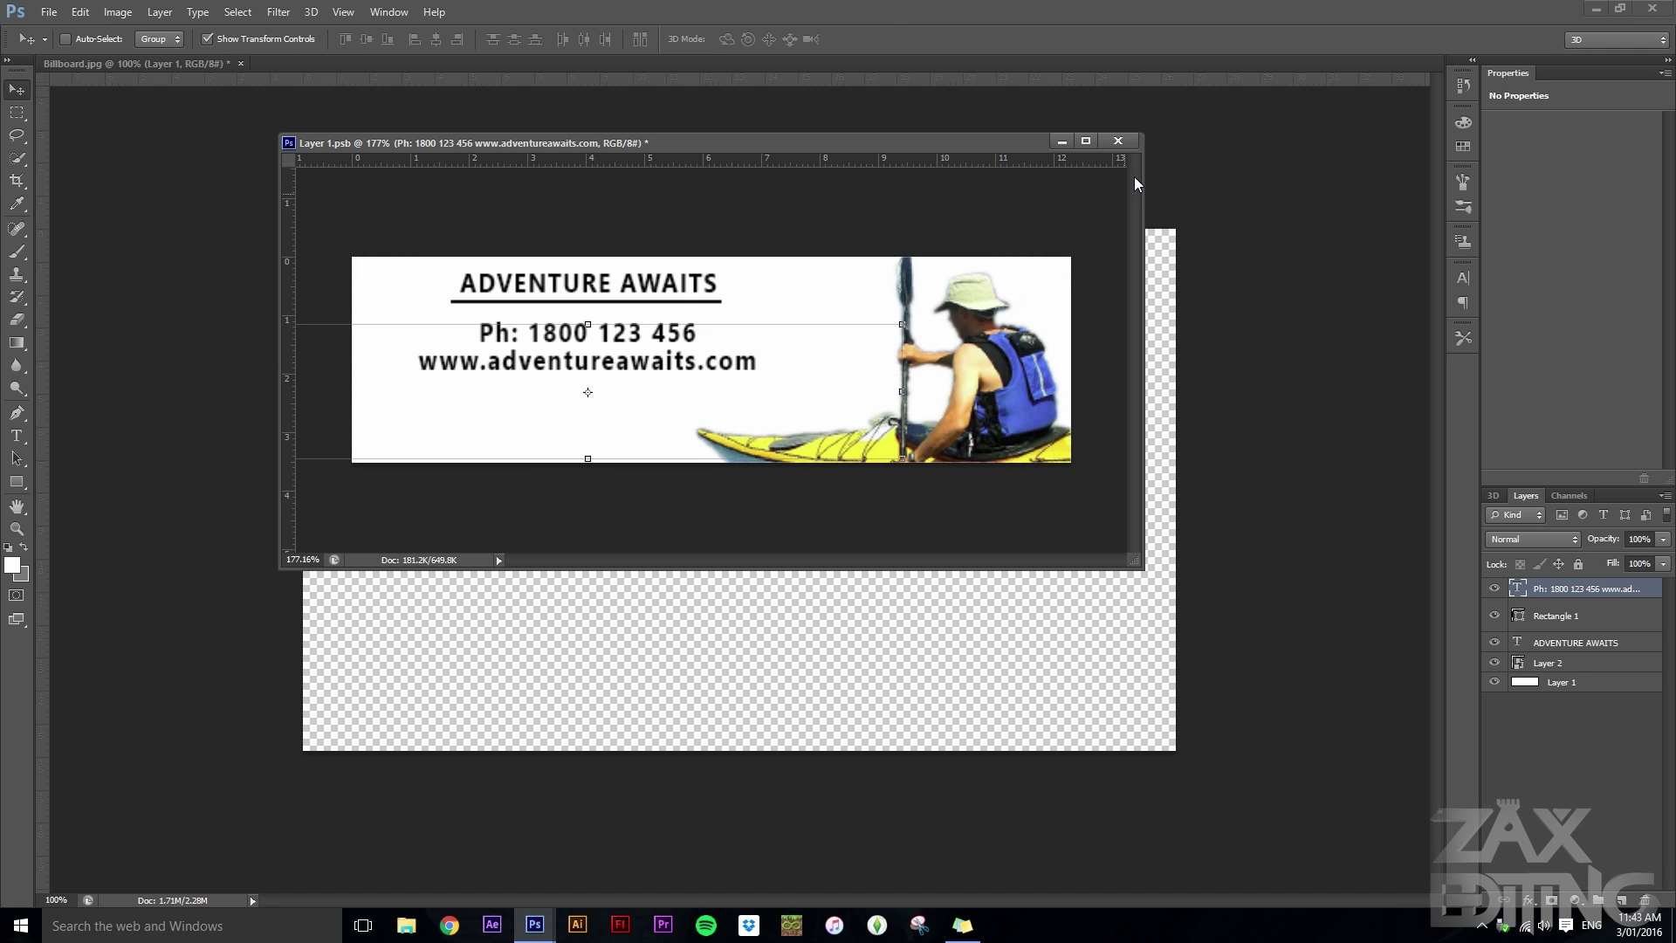
{"action": "left_click_drag", "start_coordinate": [820, 143], "coordinate": [830, 233]}
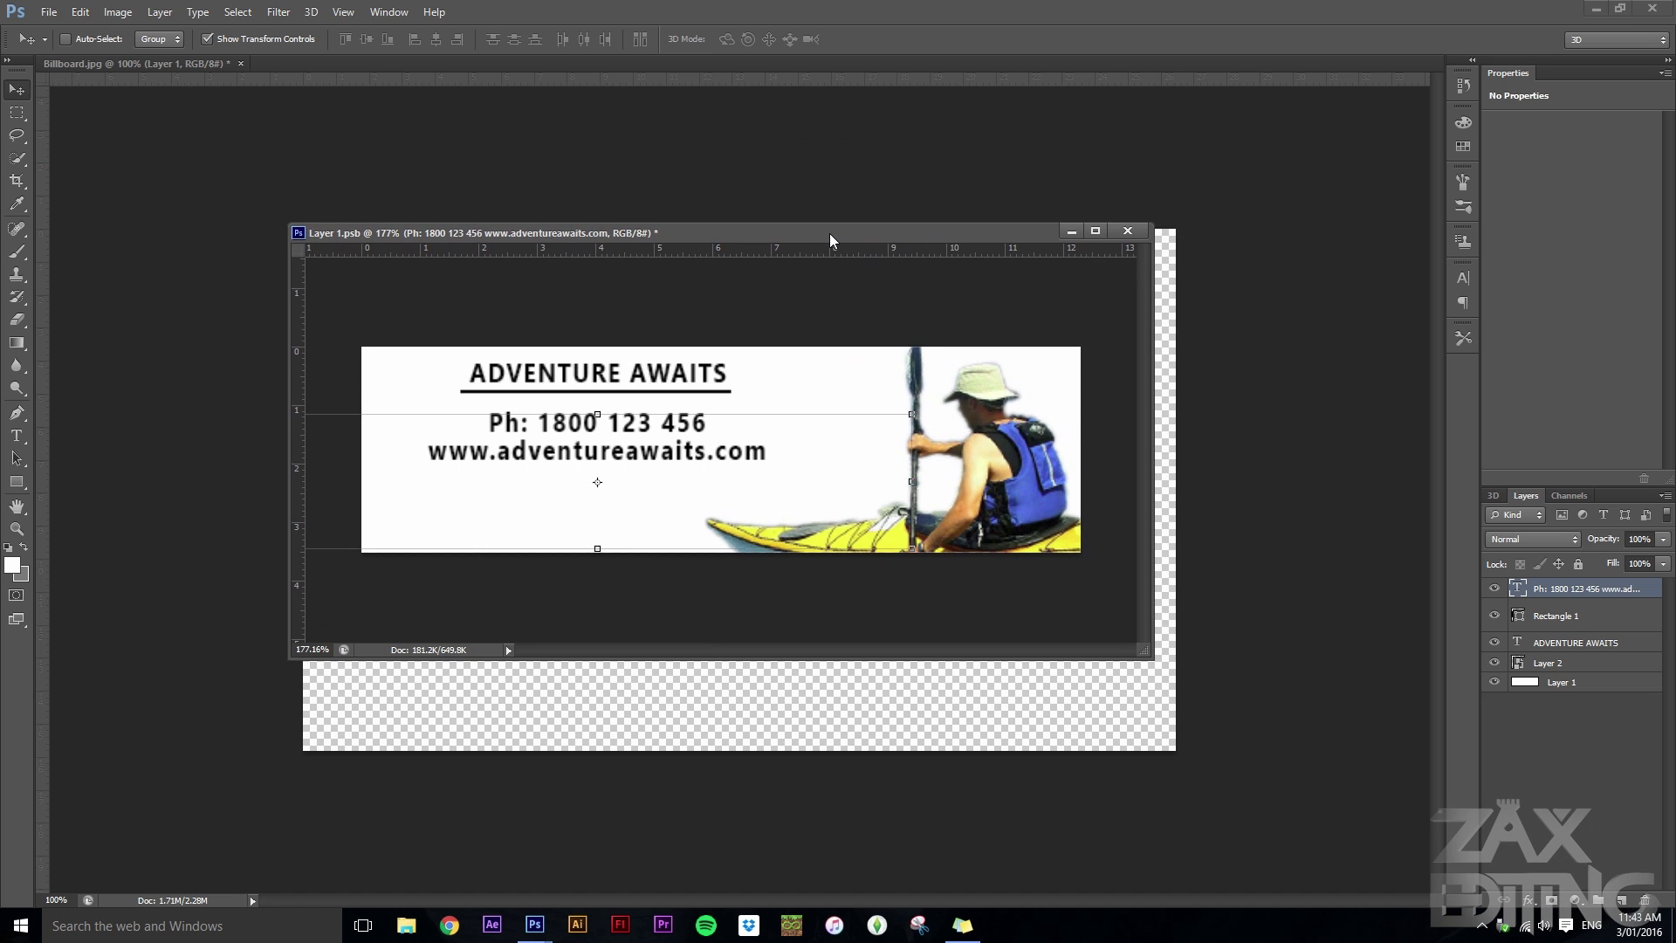
- Save and close Layer 1.psb so the billboard shows the kayaking ad
{"action": "key", "text": "ctrl+s"}
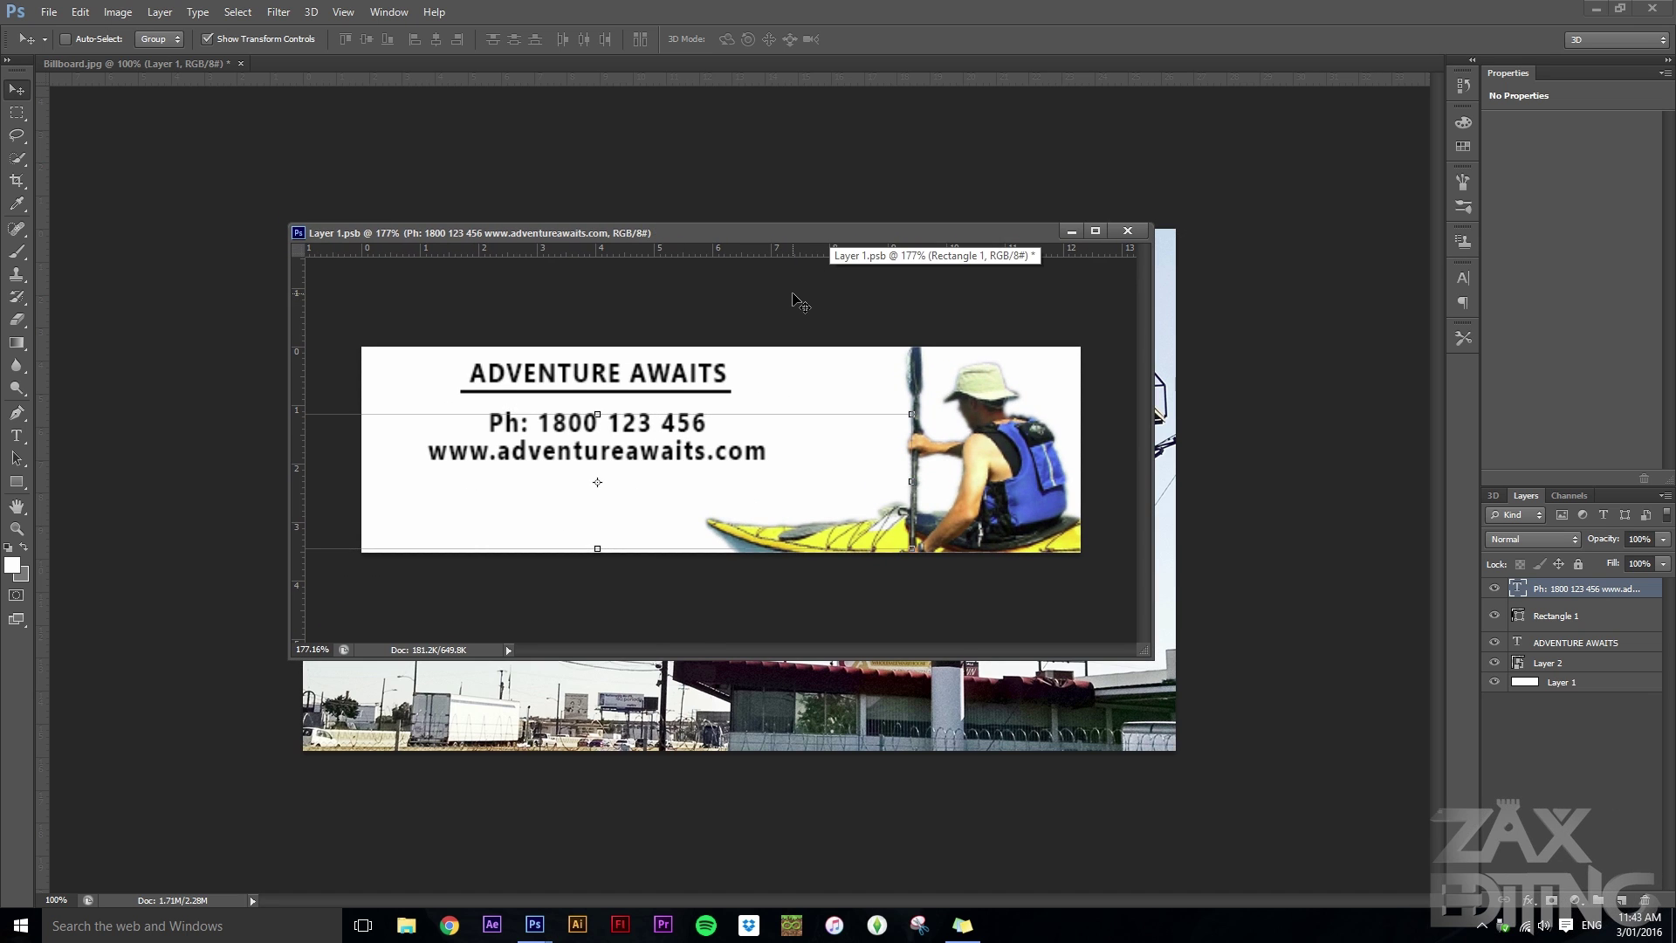
{"action": "left_click", "coordinate": [1128, 230]}
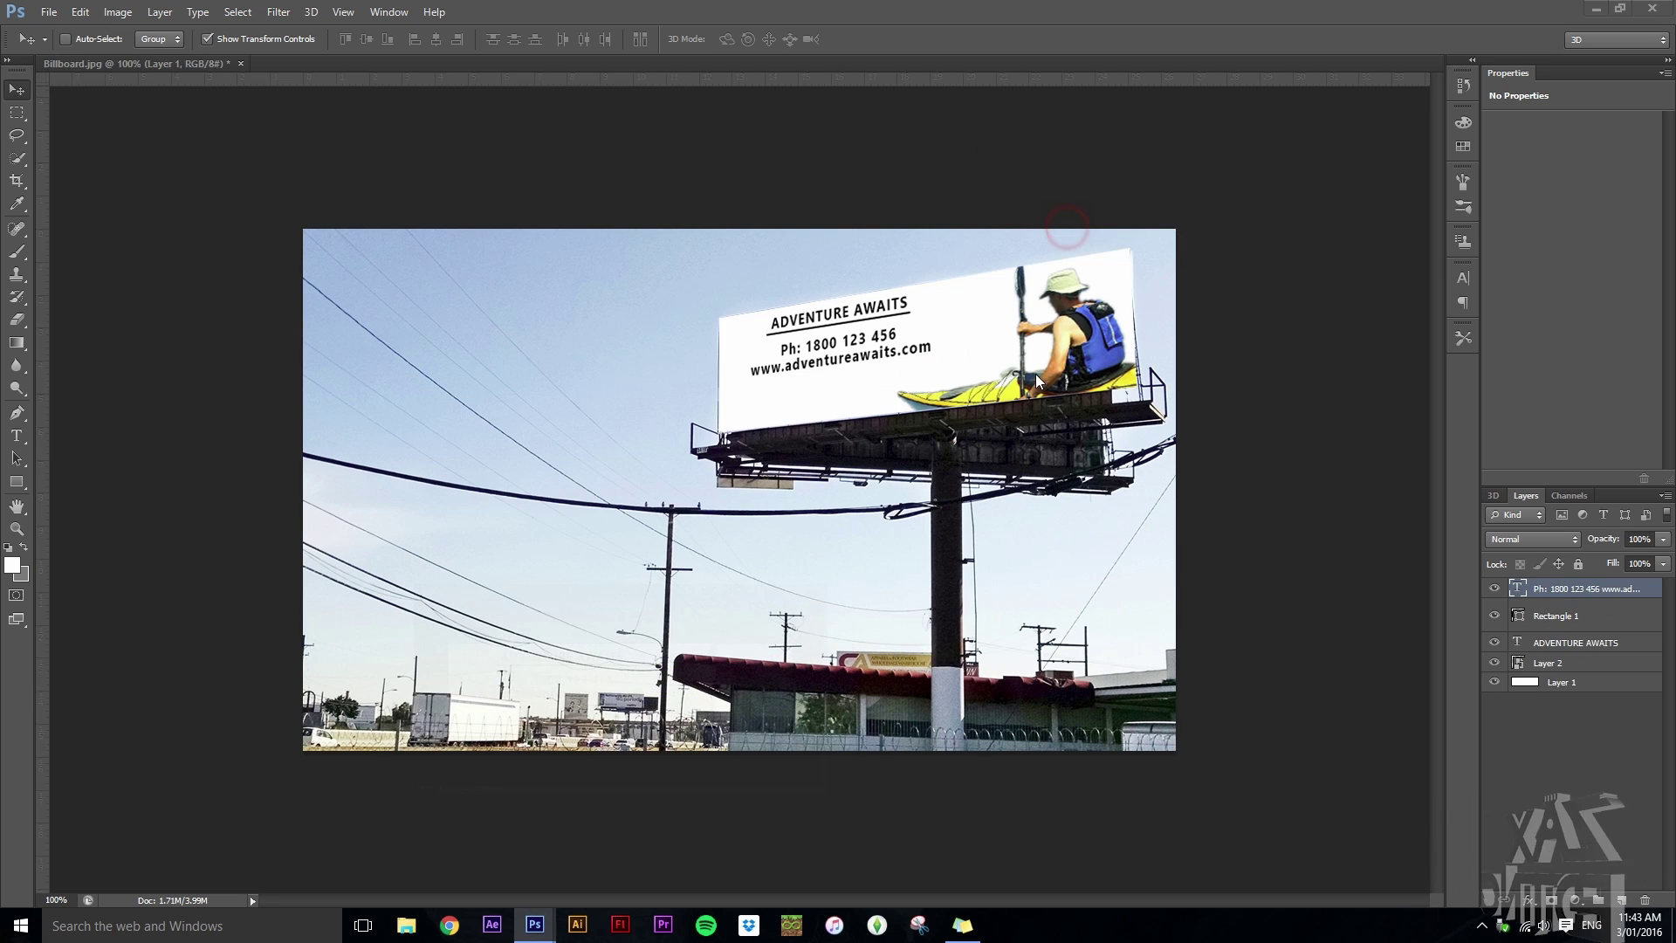
{"action": "left_click", "coordinate": [1563, 701]}
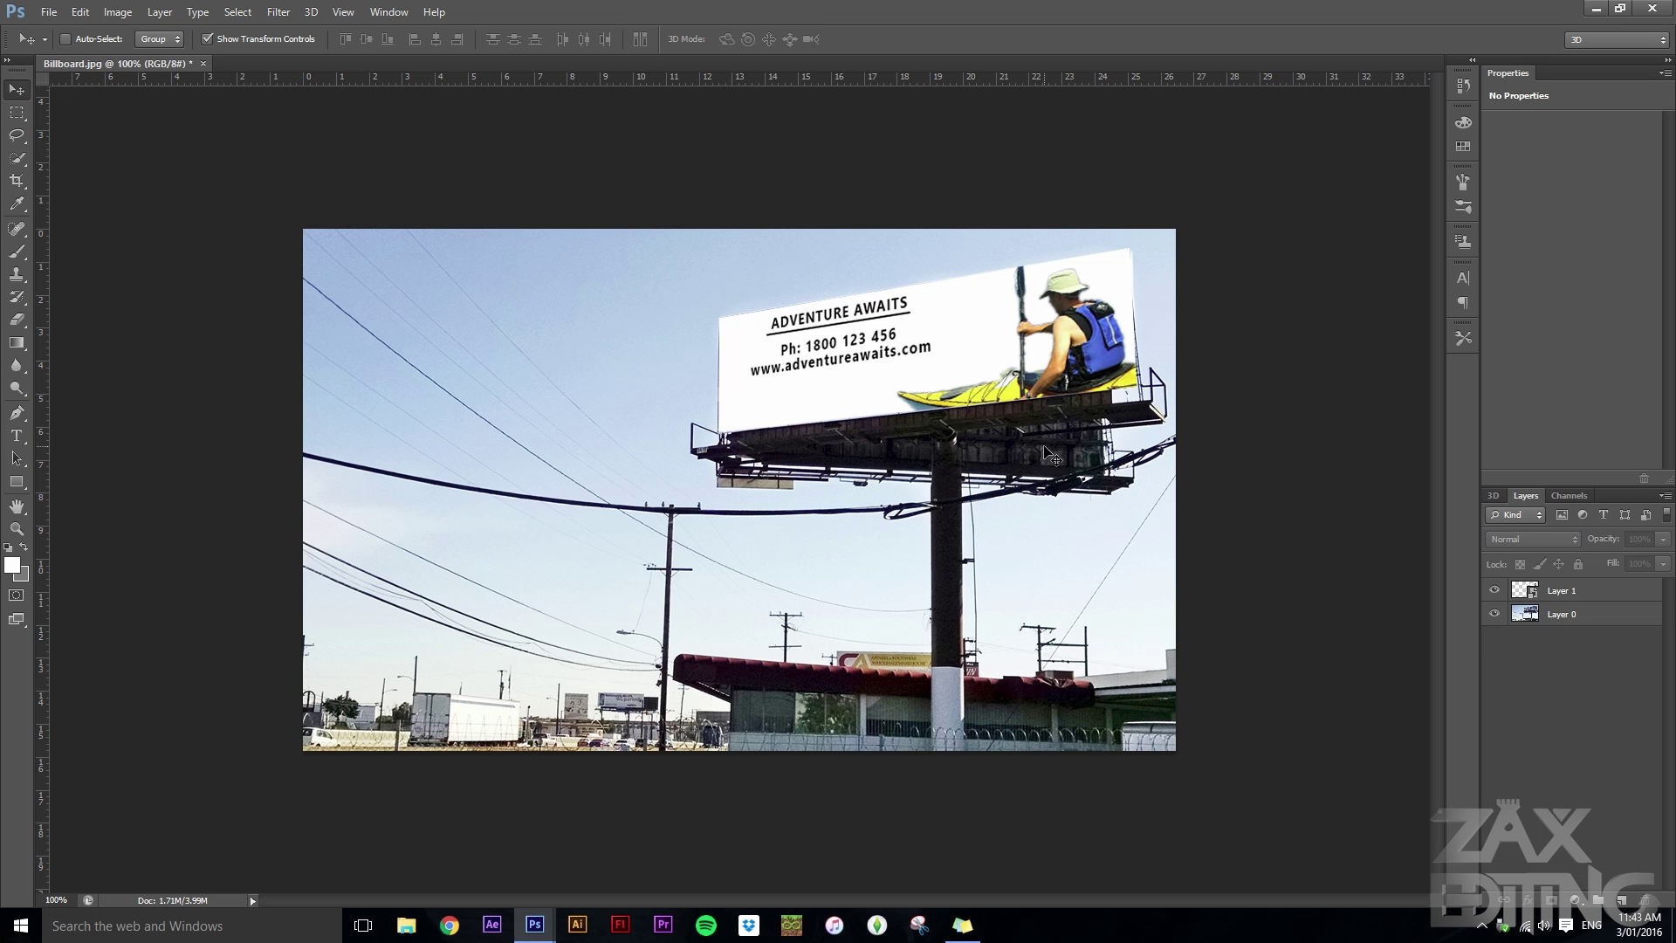
- Reopen Layer 1.psb, move the contact lines down, enlarge them to about 113% and save
{"action": "mouse_move", "coordinate": [560, 935]}
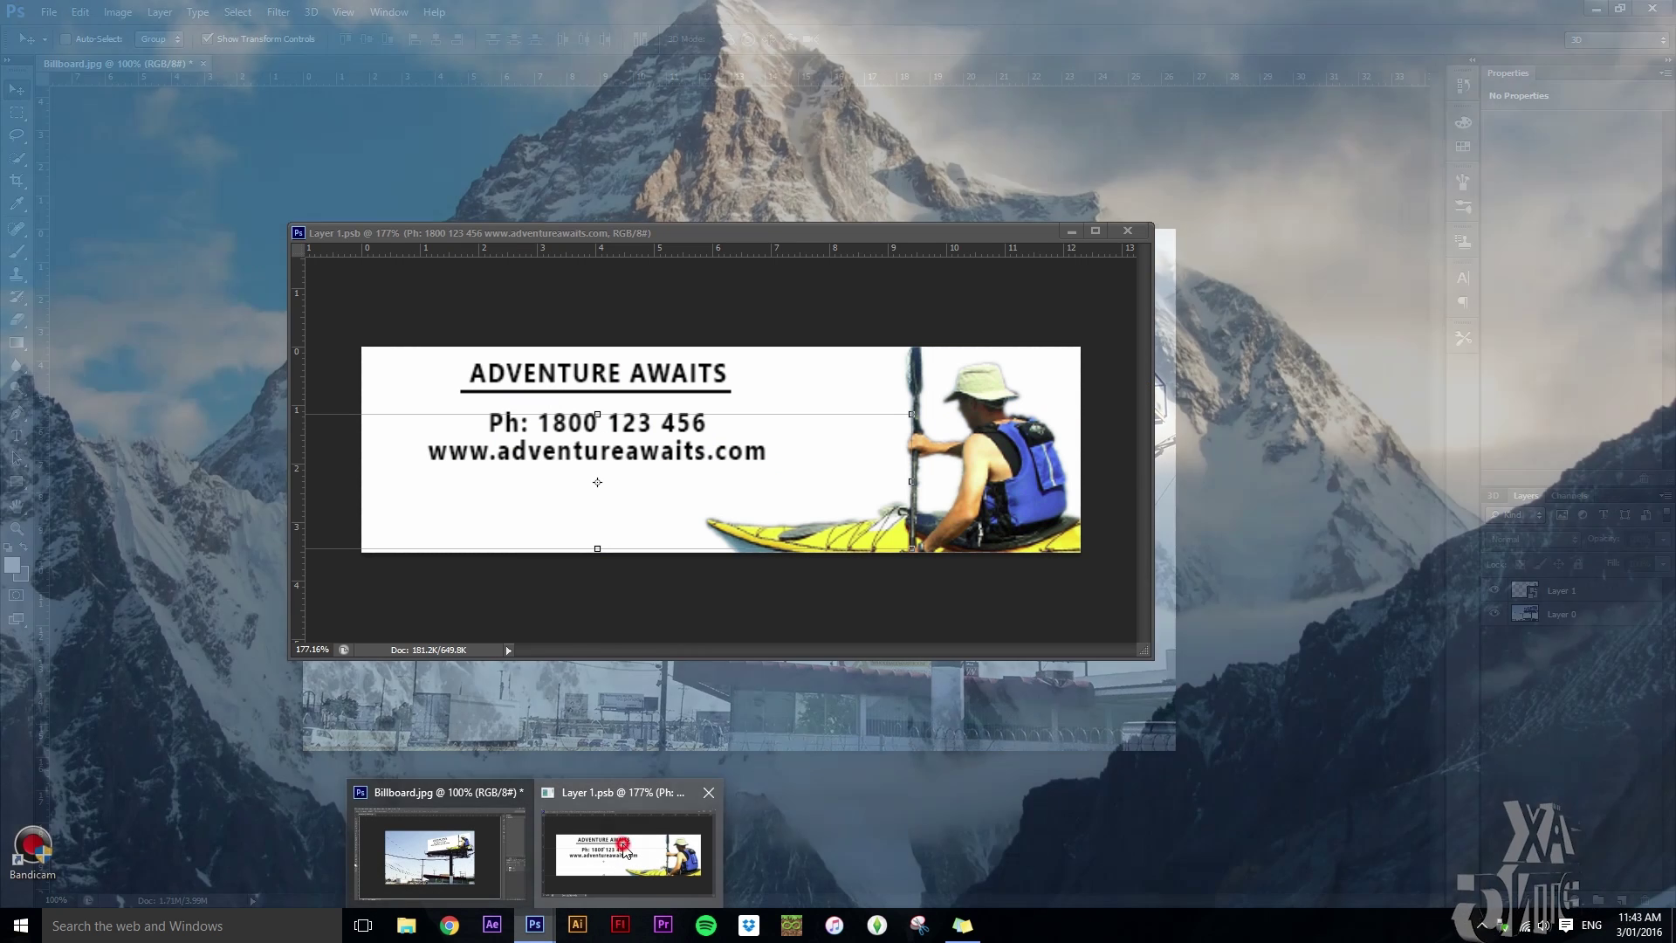
{"action": "left_click", "coordinate": [621, 851]}
{"action": "left_click_drag", "start_coordinate": [950, 233], "coordinate": [888, 92]}
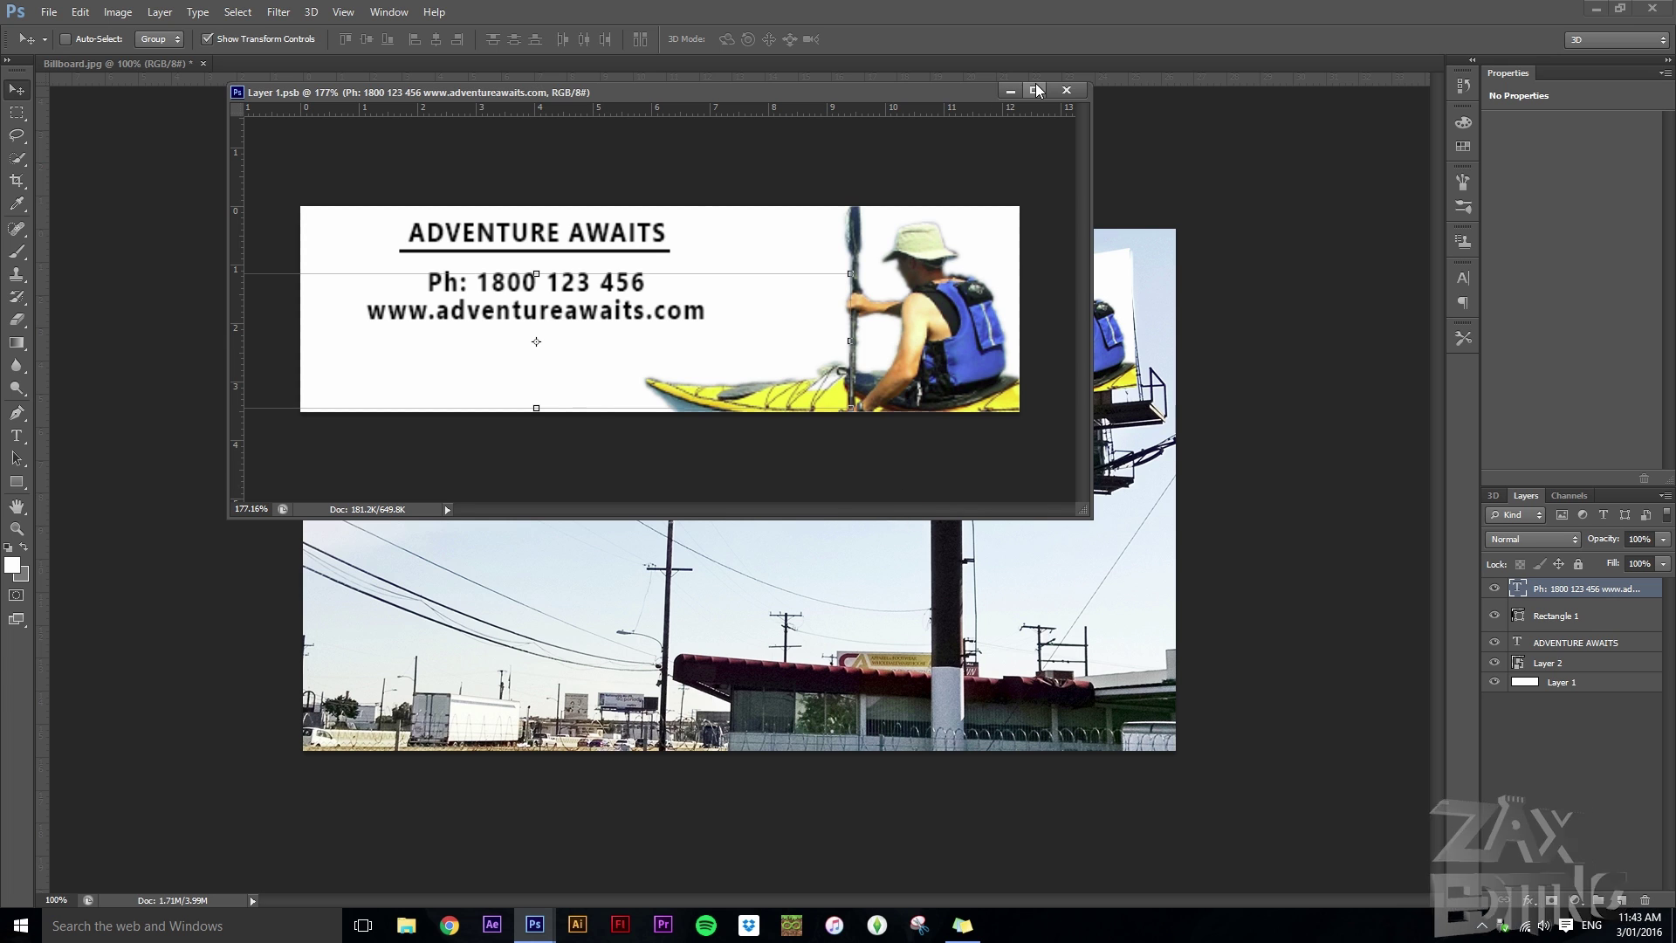
{"action": "scroll", "coordinate": [425, 536], "scroll_direction": "down", "scroll_amount": 3}
{"action": "left_click_drag", "start_coordinate": [414, 418], "coordinate": [414, 442]}
{"action": "left_click_drag", "start_coordinate": [521, 512], "coordinate": [546, 528]}
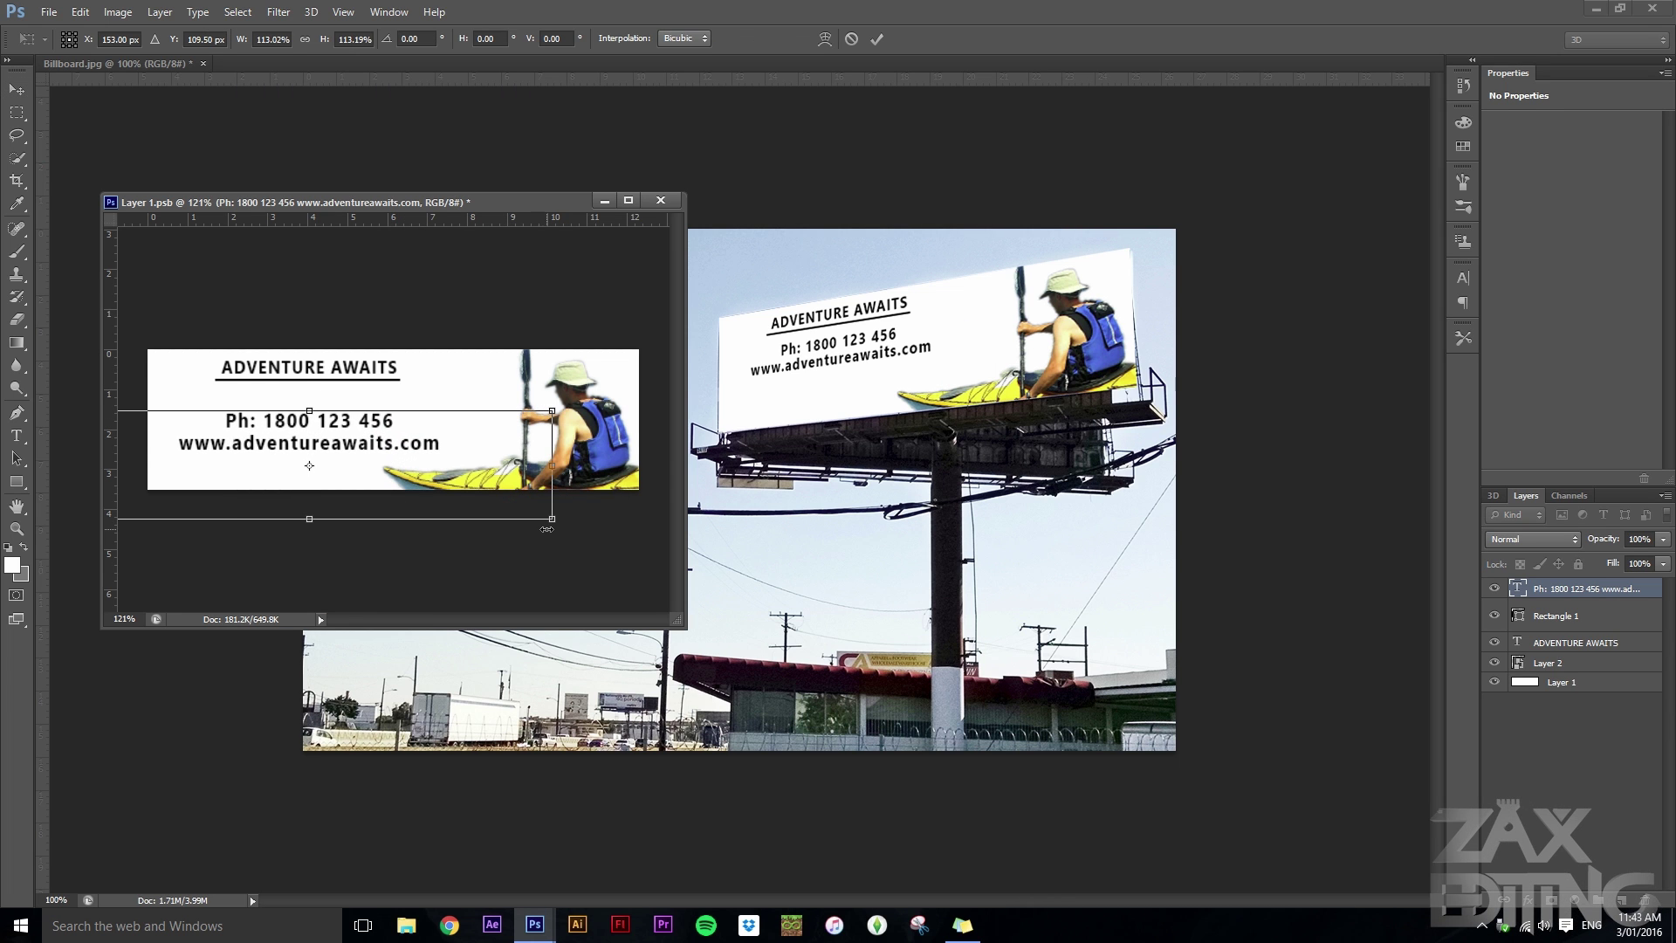
{"action": "key", "text": "ctrl+s"}
{"action": "left_click", "coordinate": [796, 345]}
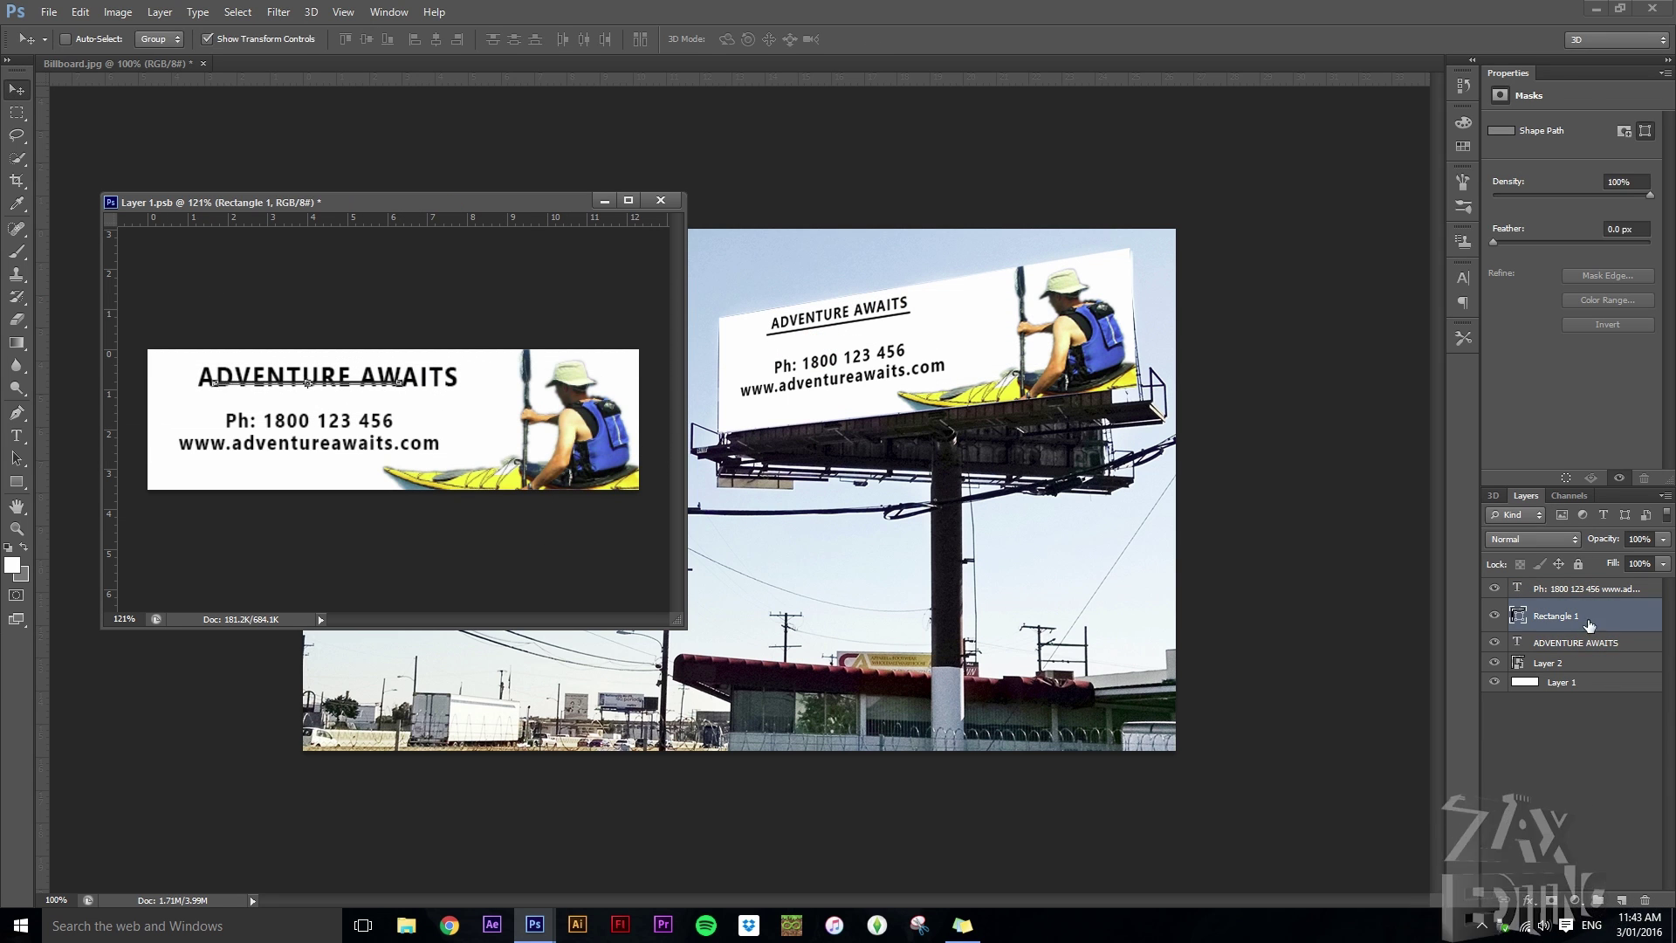
- Lengthen the underline beneath ADVENTURE AWAITS and save
{"action": "key", "text": "ctrl+t"}
{"action": "left_click_drag", "start_coordinate": [399, 381], "coordinate": [503, 402]}
{"action": "key", "text": "Return"}
{"action": "key", "text": "ctrl+s"}
- Reposition and further enlarge the contact text, then commit the transform
{"action": "left_click", "coordinate": [1589, 588]}
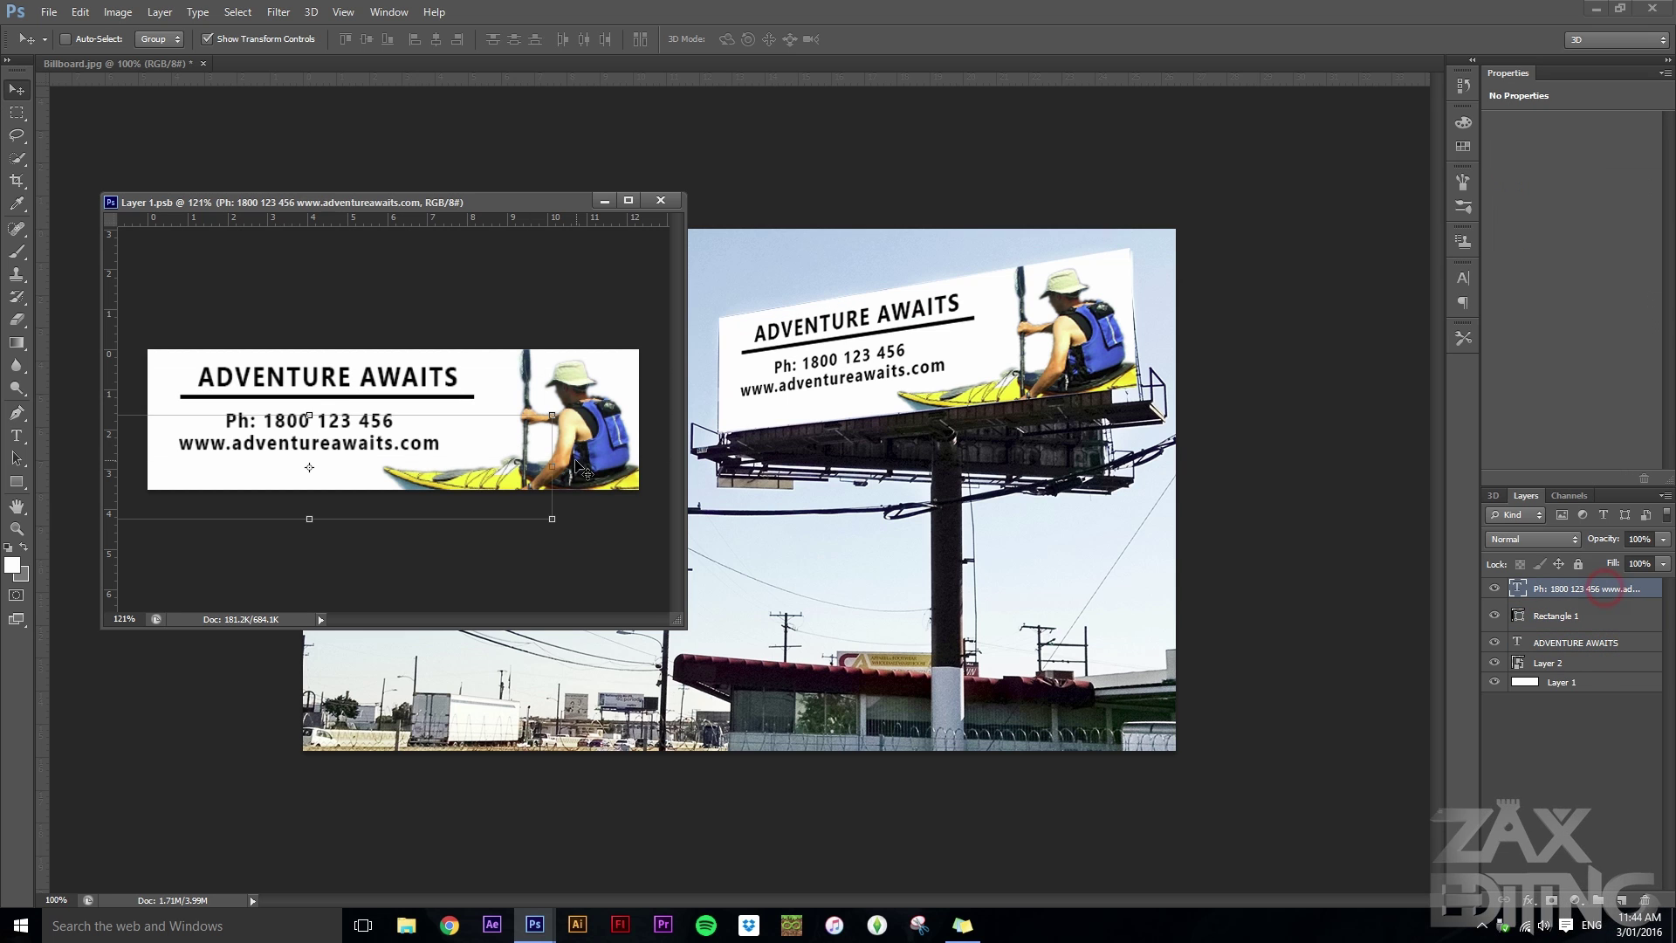
{"action": "left_click_drag", "start_coordinate": [410, 457], "coordinate": [417, 464]}
{"action": "mouse_move", "coordinate": [546, 533]}
{"action": "left_mouse_down"}
{"action": "mouse_move", "coordinate": [543, 520]}
{"action": "mouse_move", "coordinate": [573, 523]}
{"action": "left_mouse_up"}
{"action": "left_click_drag", "start_coordinate": [436, 456], "coordinate": [439, 448]}
{"action": "left_click", "coordinate": [877, 39]}
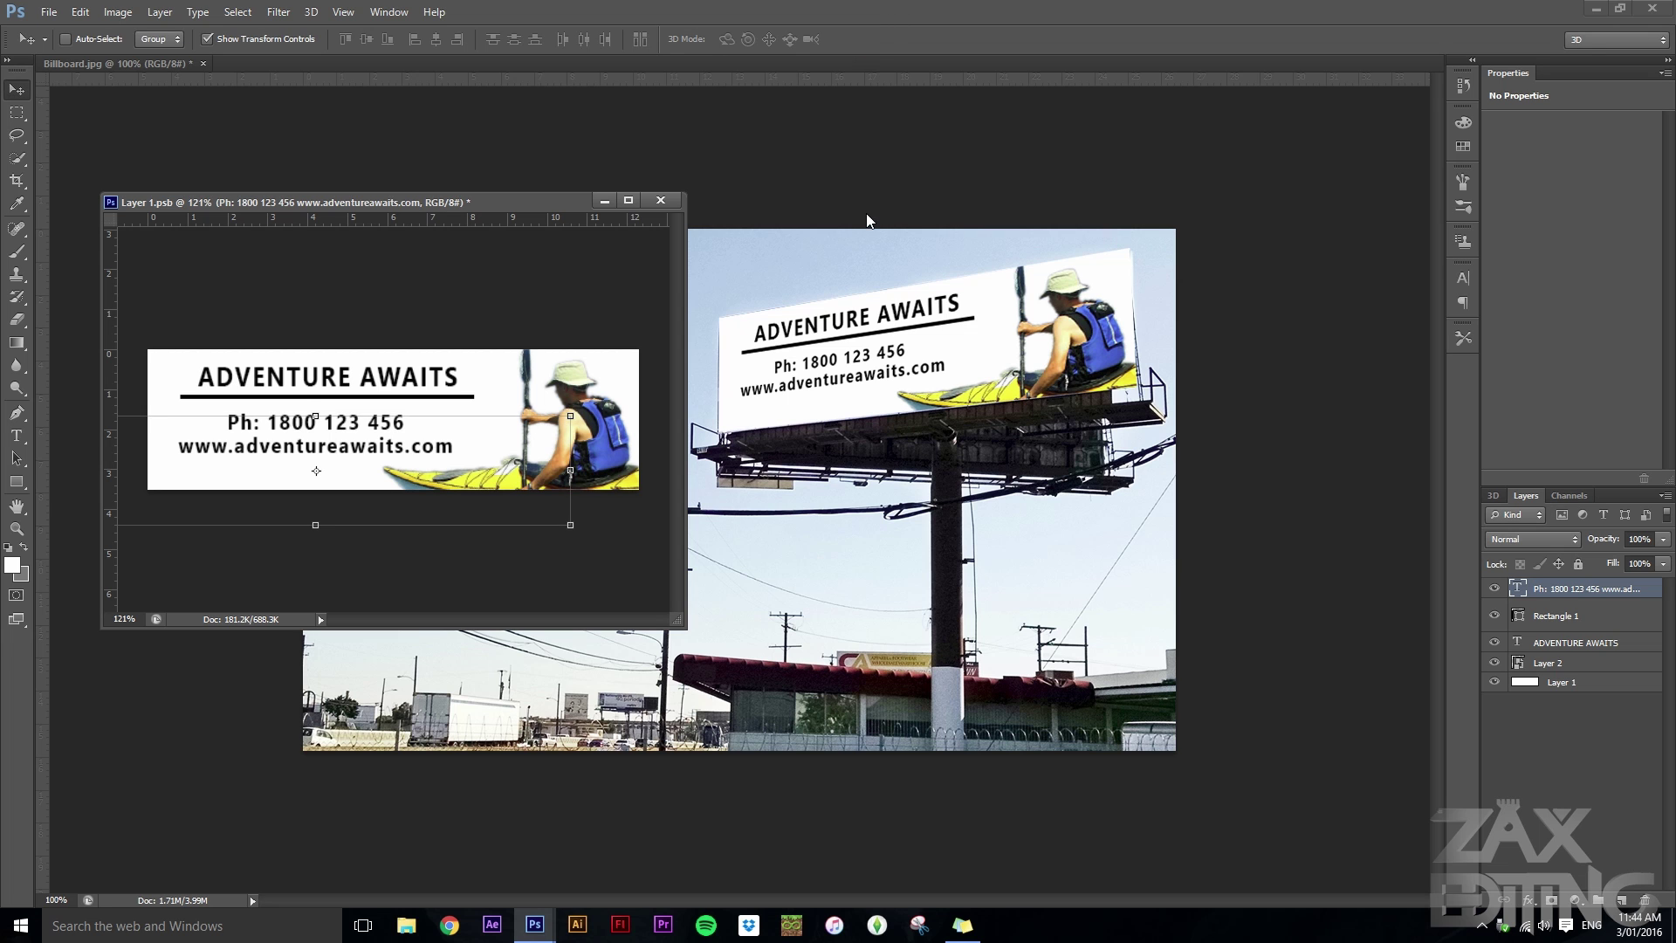